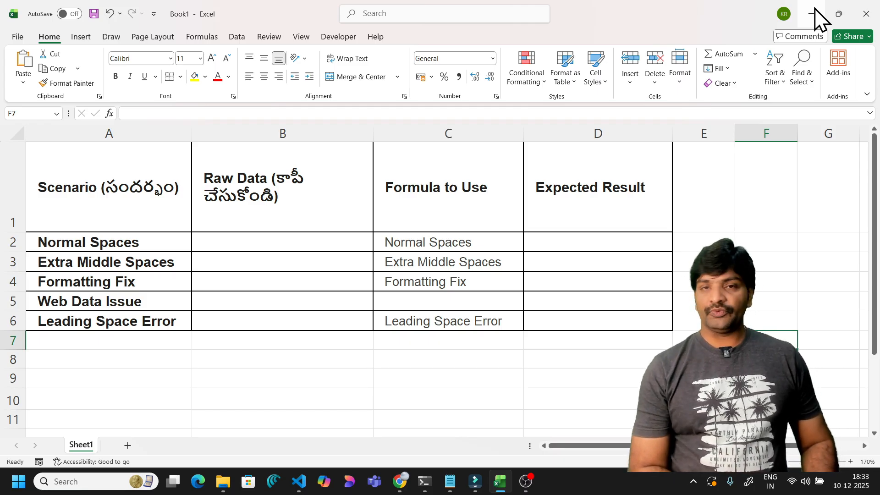
- Enter 'VRR Excel in Telugu' in B2 as the Normal Spaces raw data
left_click(261, 243)
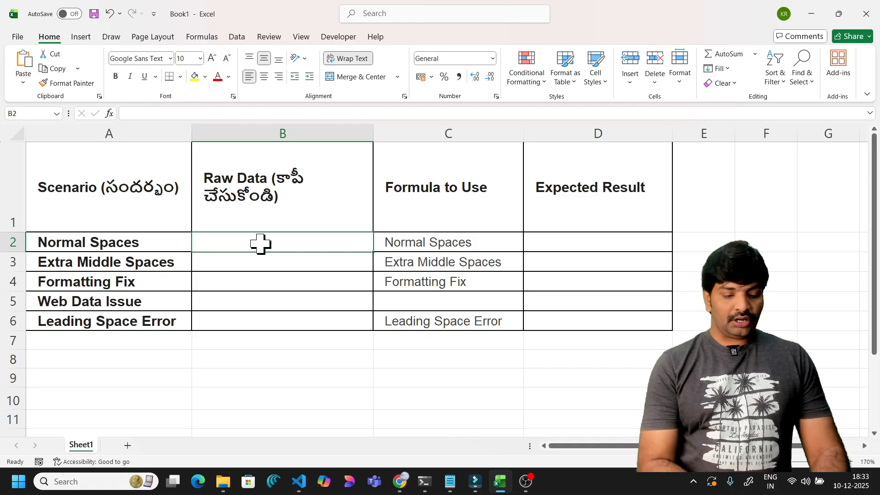
key("Down")
left_click(260, 243)
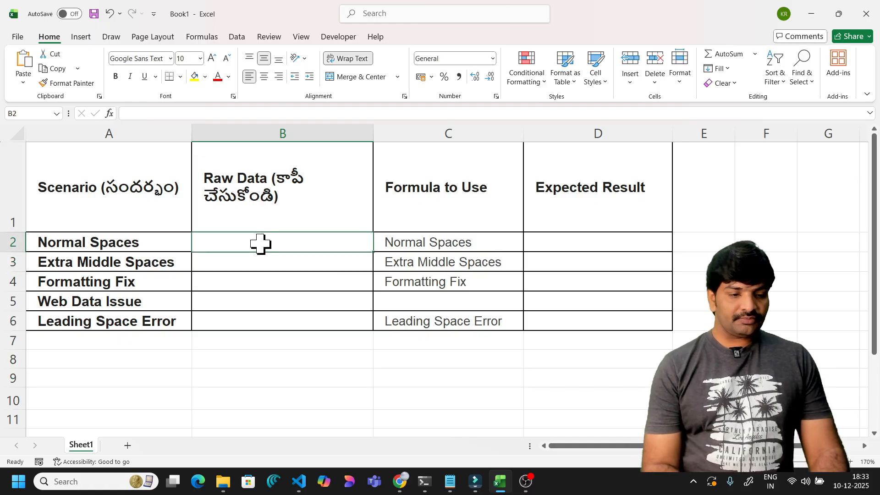
type("vee")
key("BackSpace")
key("BackSpace")
key("BackSpace")
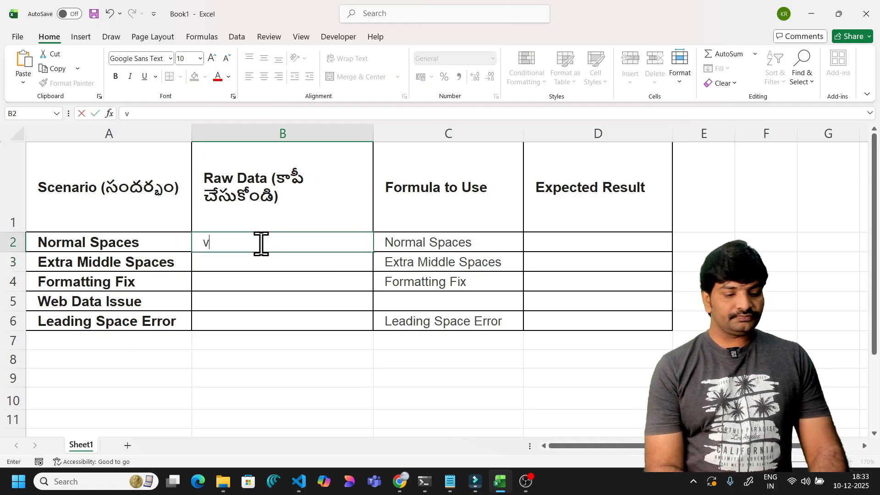
type("VRR ")
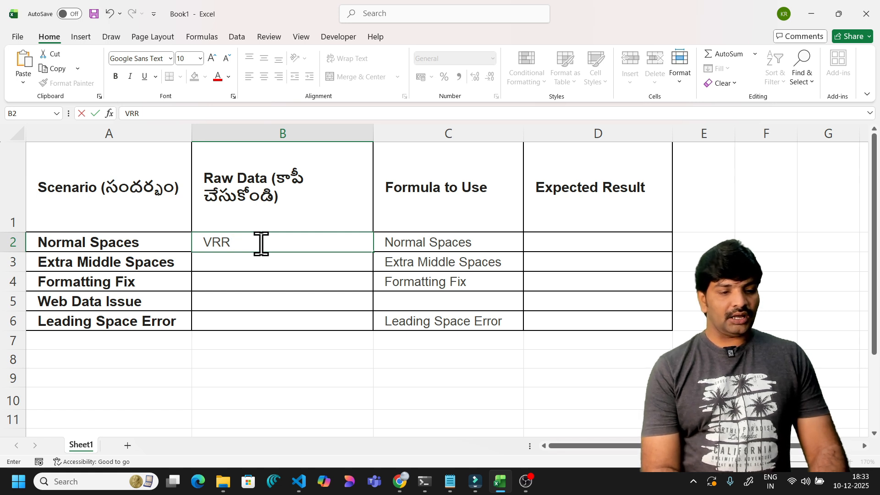
type(" Excel")
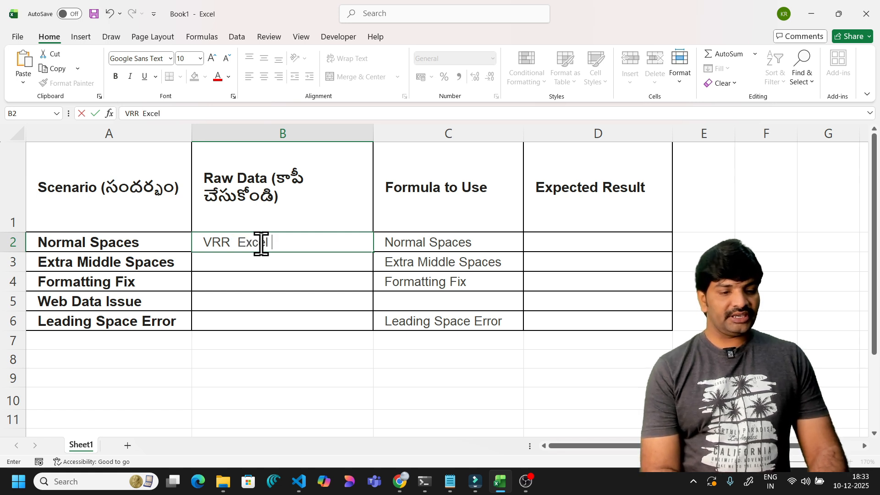
type(" in Telugu")
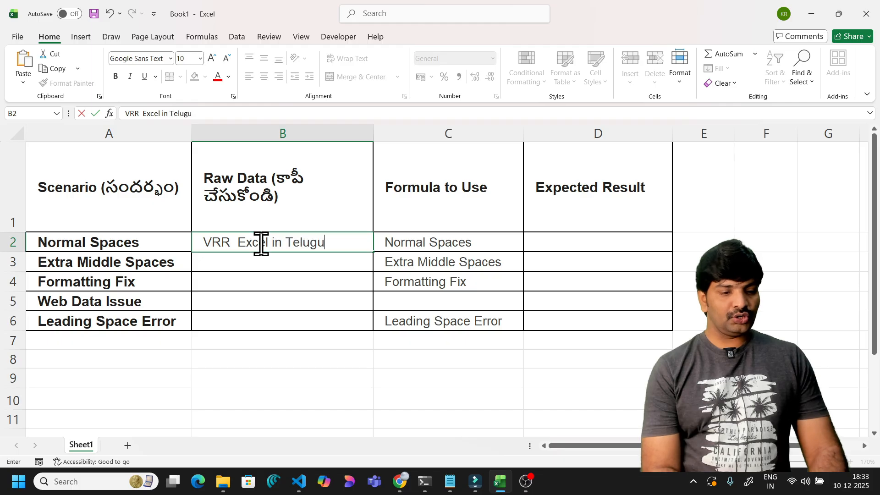
left_click(299, 265)
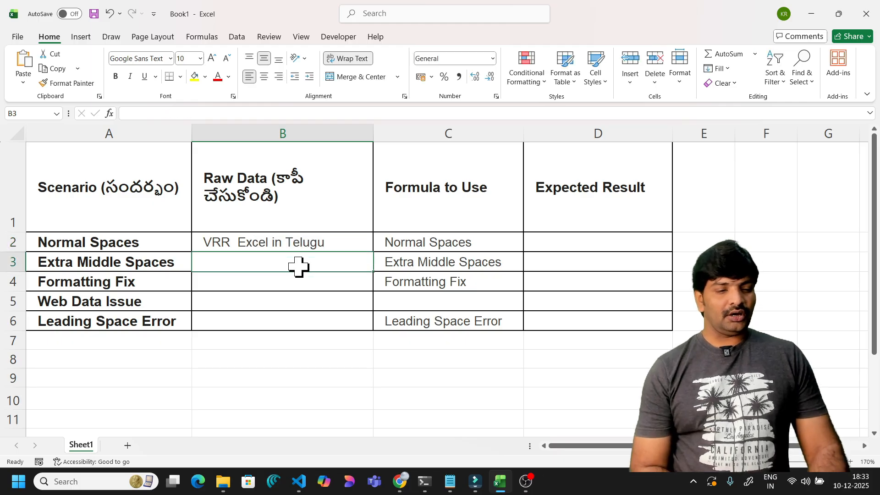
left_click(311, 237)
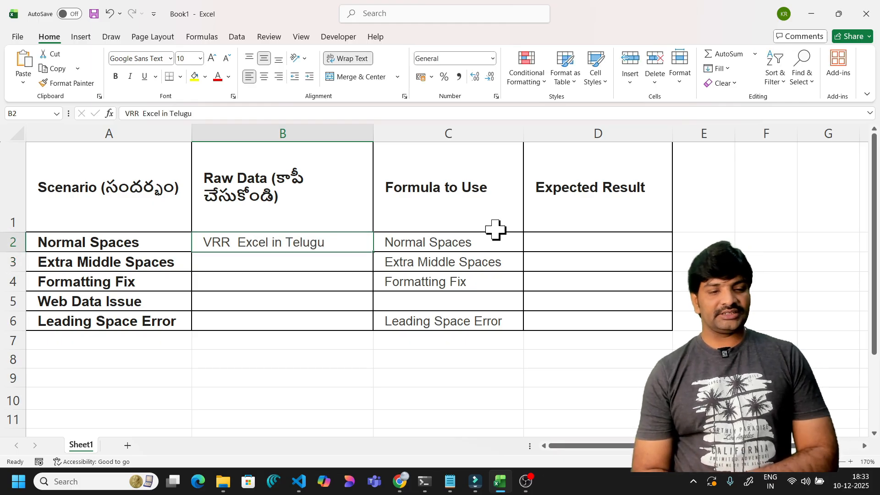
left_click(687, 245)
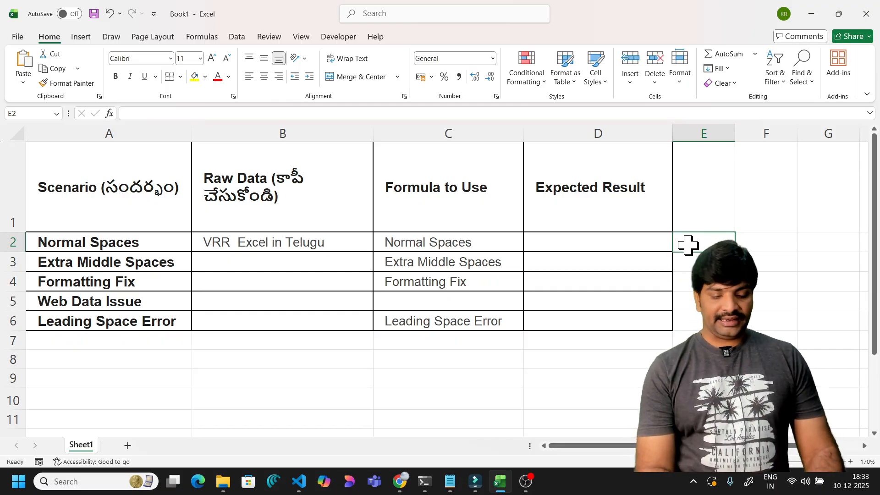
- Put =LEN(B2) in E2 to count B2's characters, which gives 20
type("=len(")
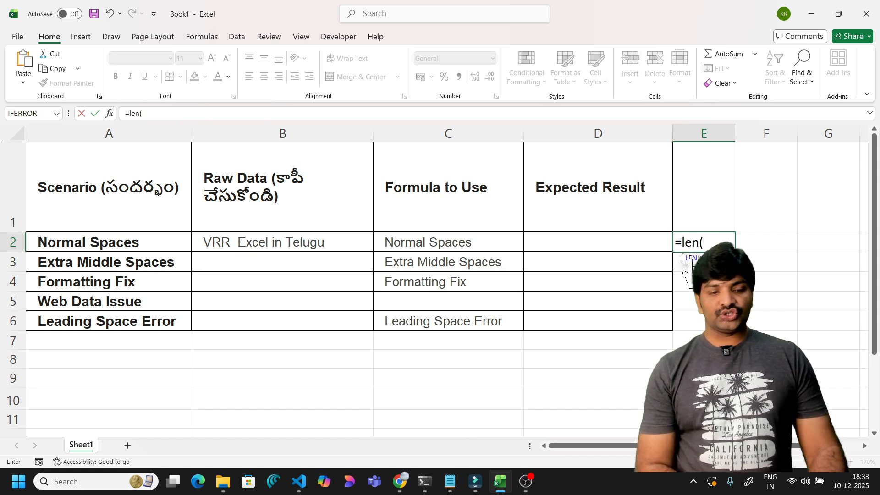
left_click(338, 244)
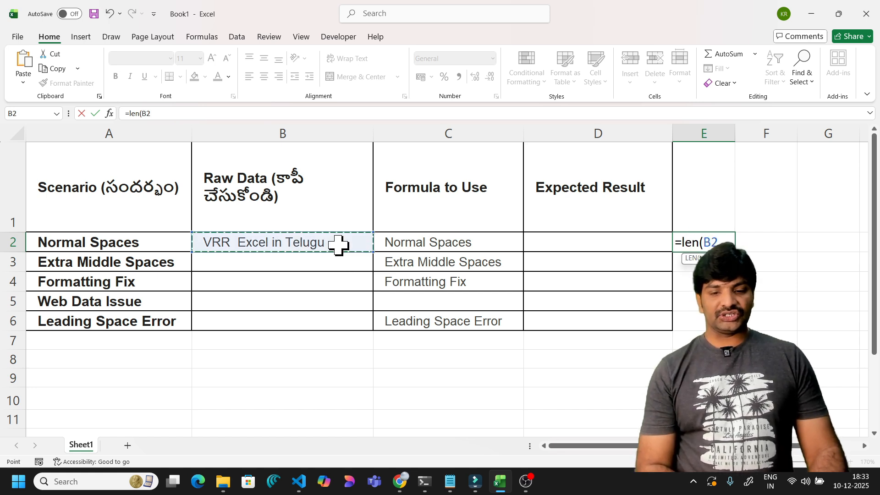
key("Return")
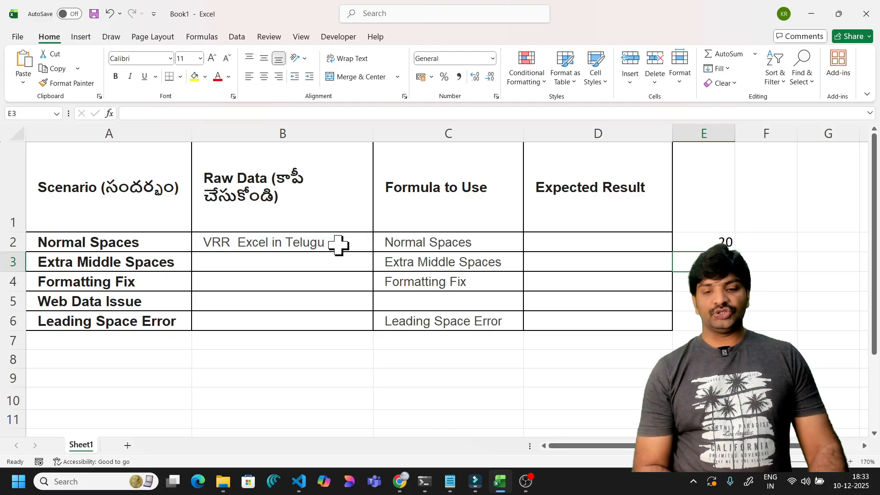
left_click(700, 246)
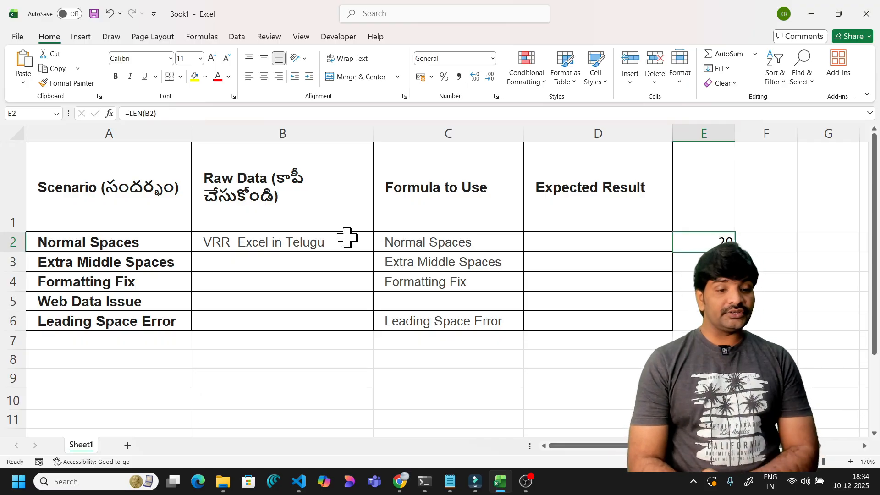
left_click(328, 242)
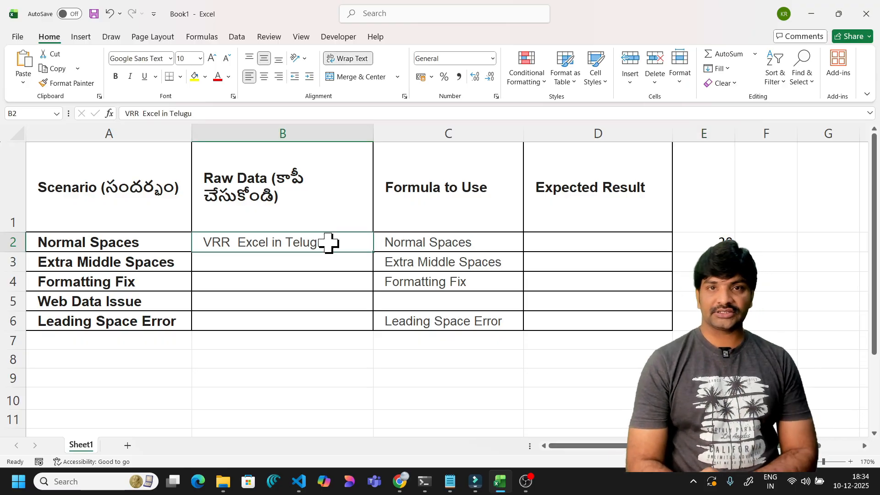
left_click(718, 236)
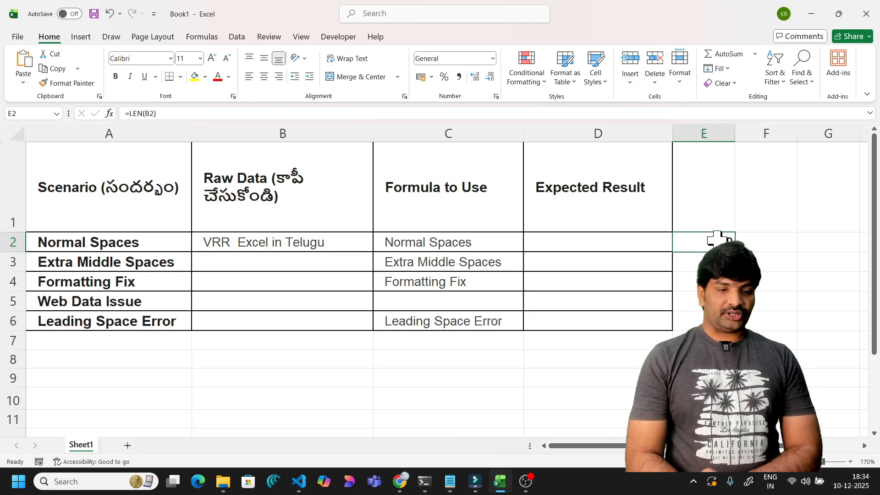
double_click(288, 242)
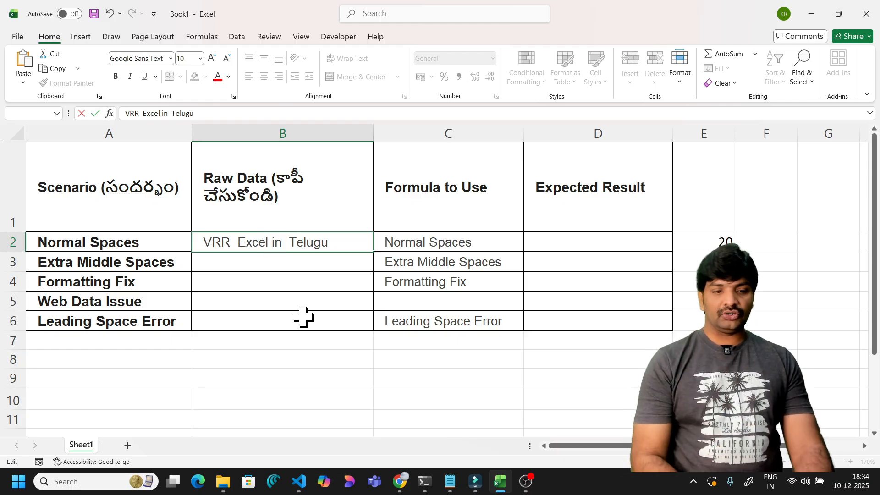
- Pad B2's text with extra spaces between words and at the start, so E2 shows 24
key("ctrl+Left")
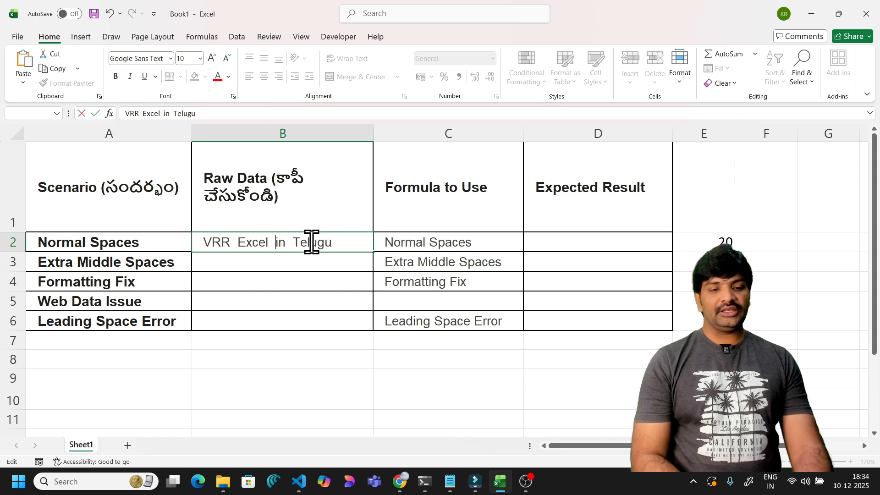
left_click(331, 242)
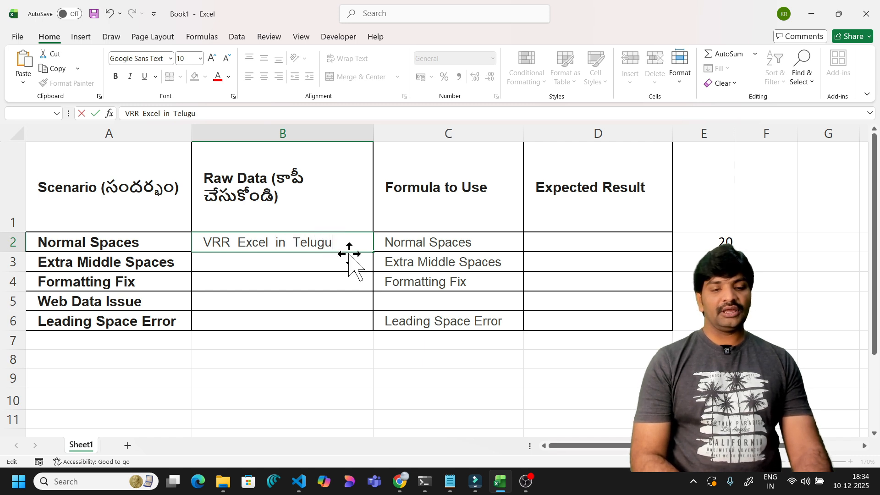
left_click(202, 243)
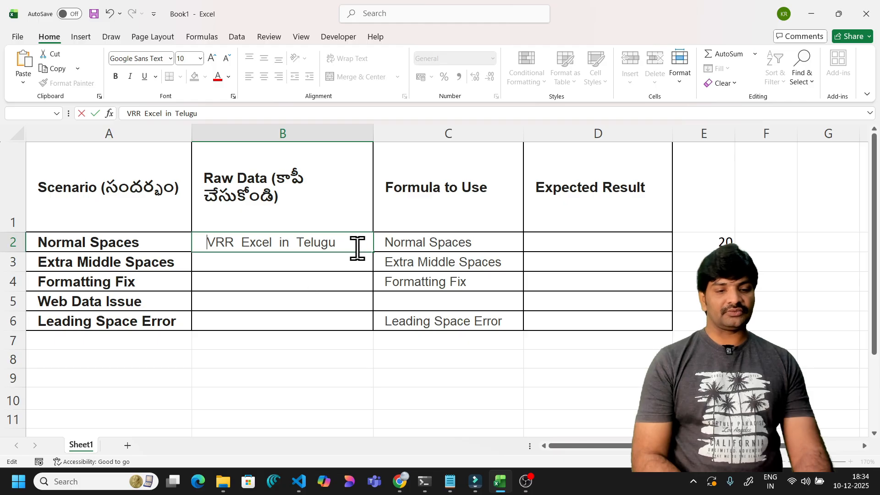
left_click(442, 238)
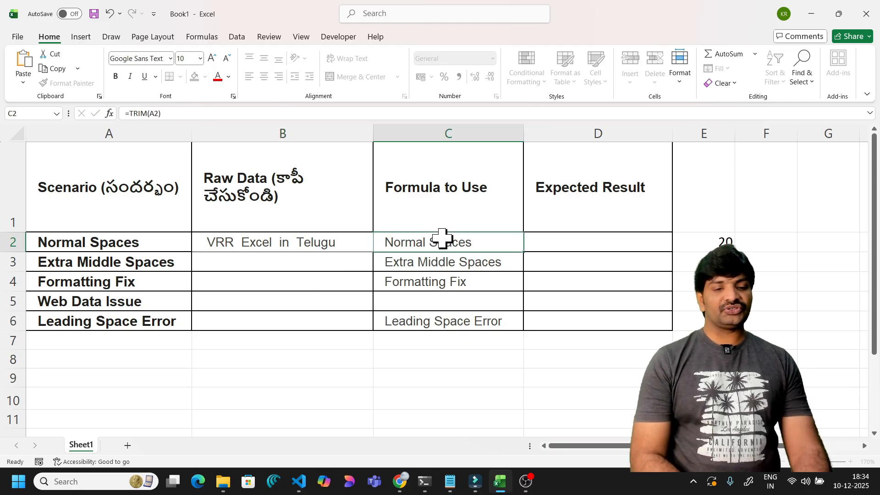
left_click(321, 248)
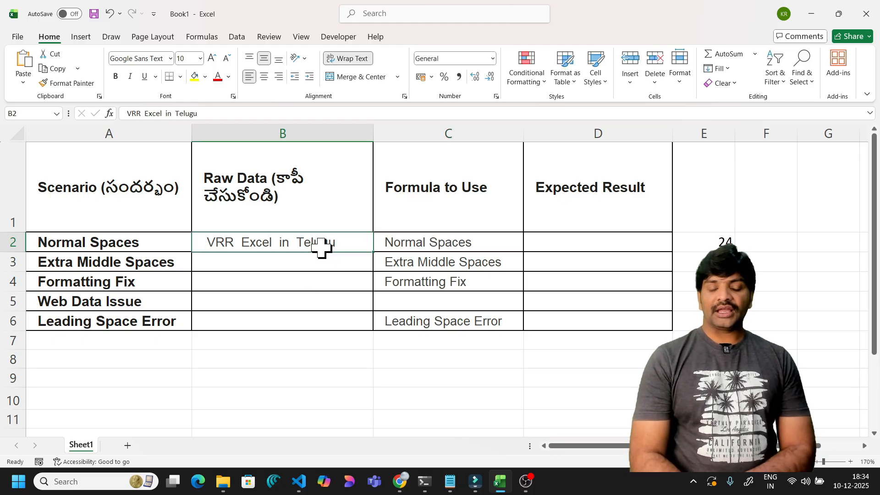
left_click(721, 243)
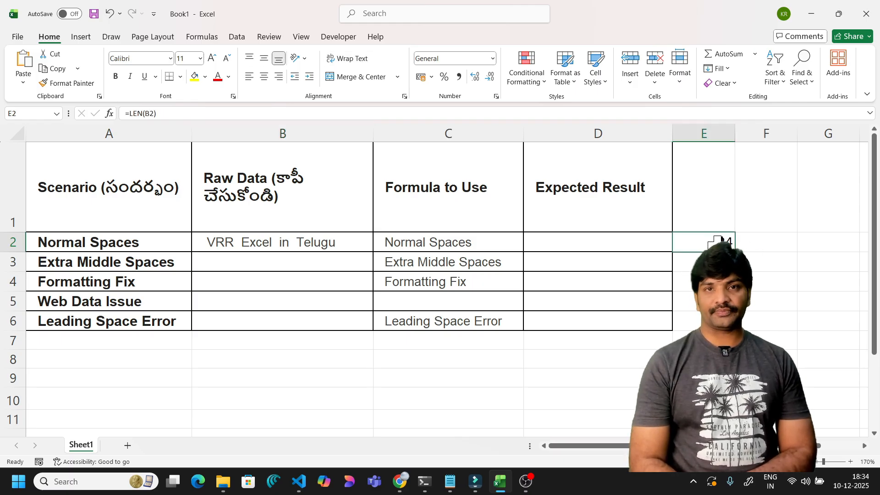
- Type the single-spaced text 'VRR Excel in Telugu' into C8
left_click(429, 362)
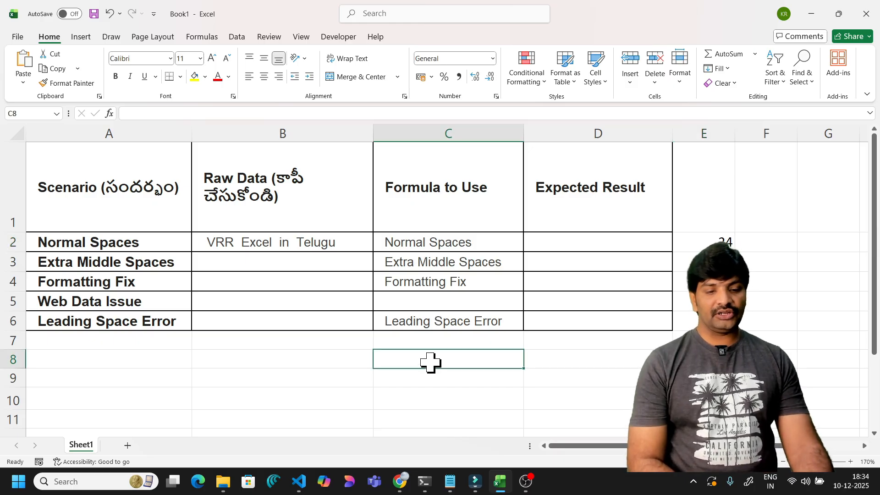
type("VR")
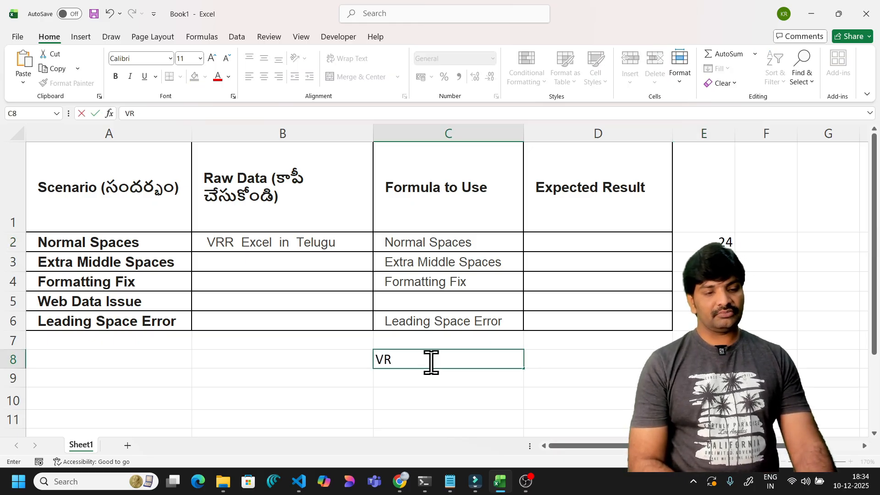
type("R E")
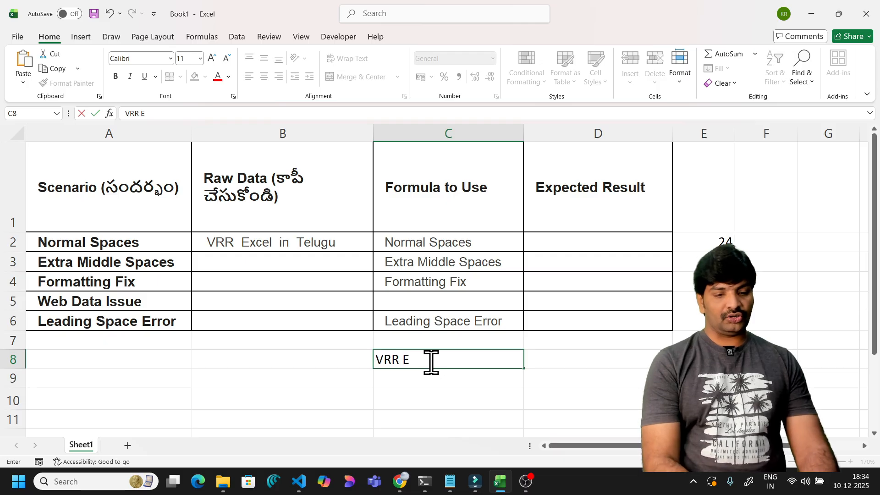
type("xcel")
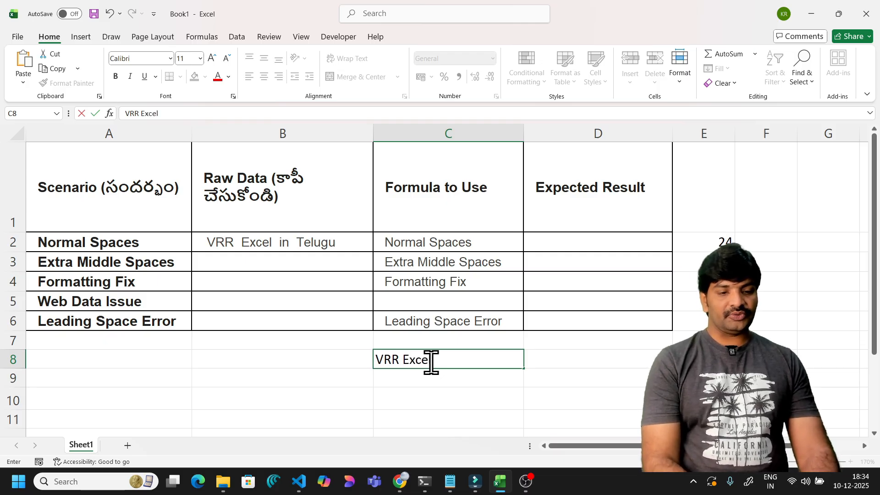
type(" in")
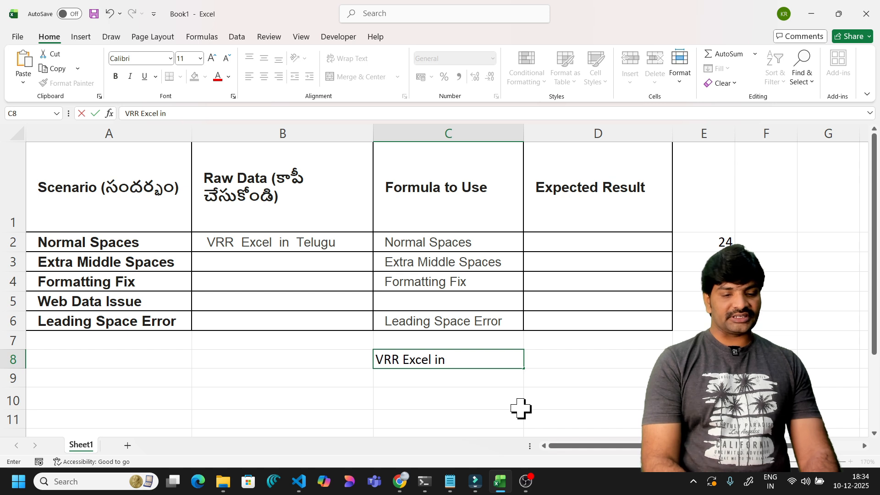
type(" Te")
type("lugu")
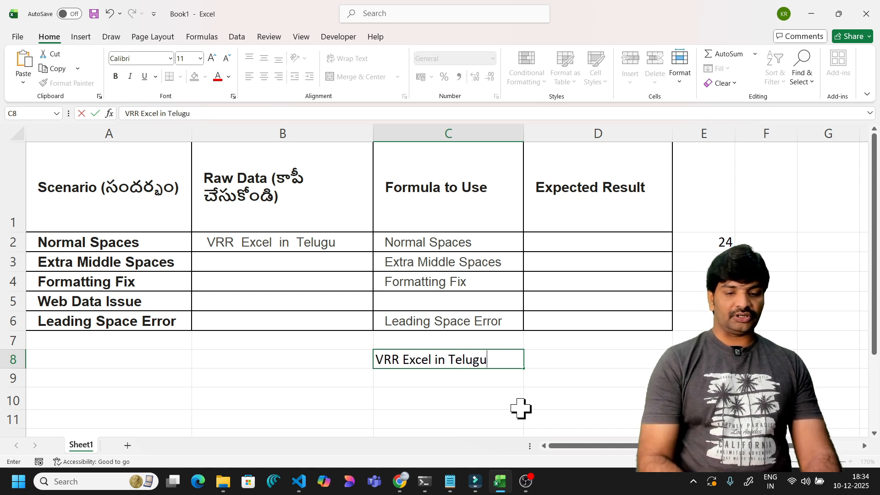
key("Return")
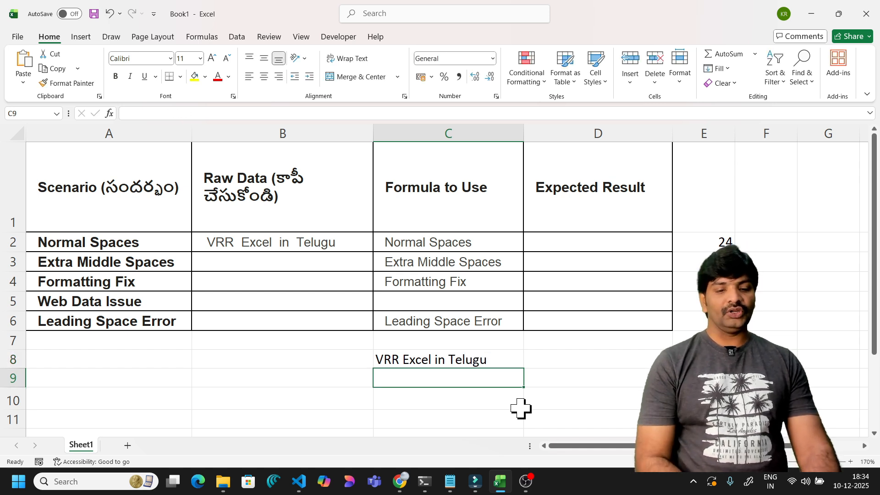
- Add =LEN(C8) in E8 to count the single-spaced text's characters
left_click(502, 364)
left_click(704, 360)
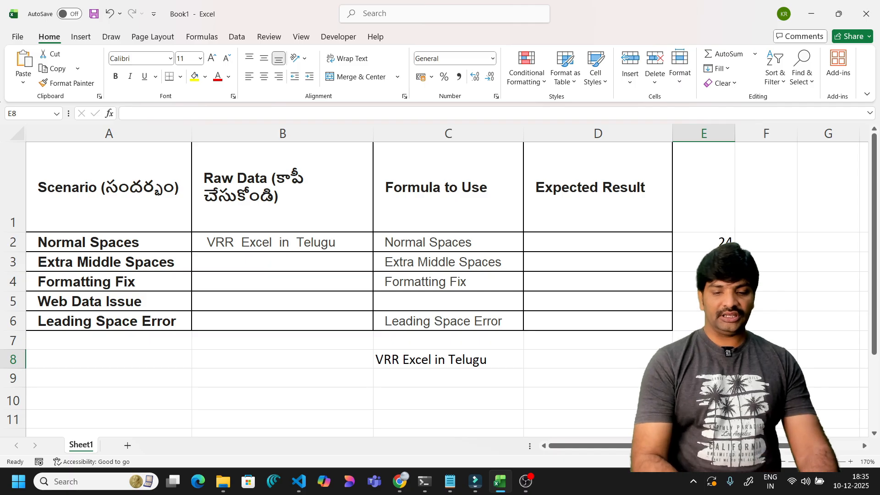
type("=")
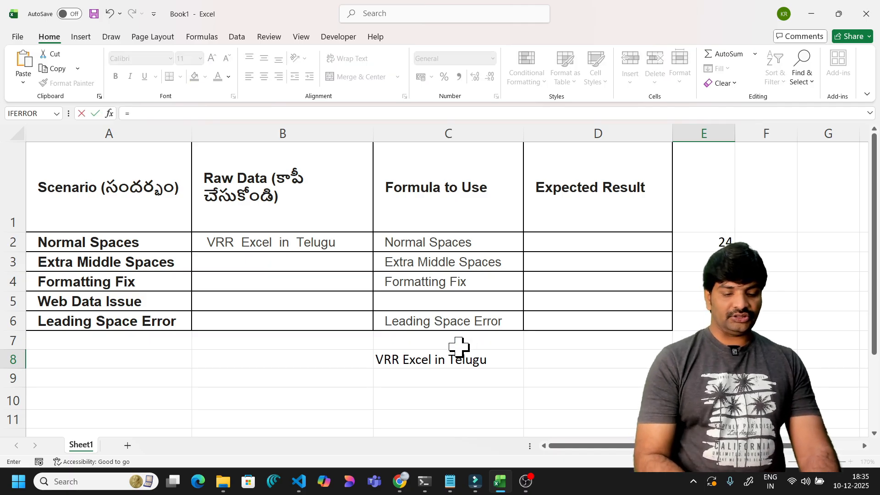
type("len(")
left_click(428, 360)
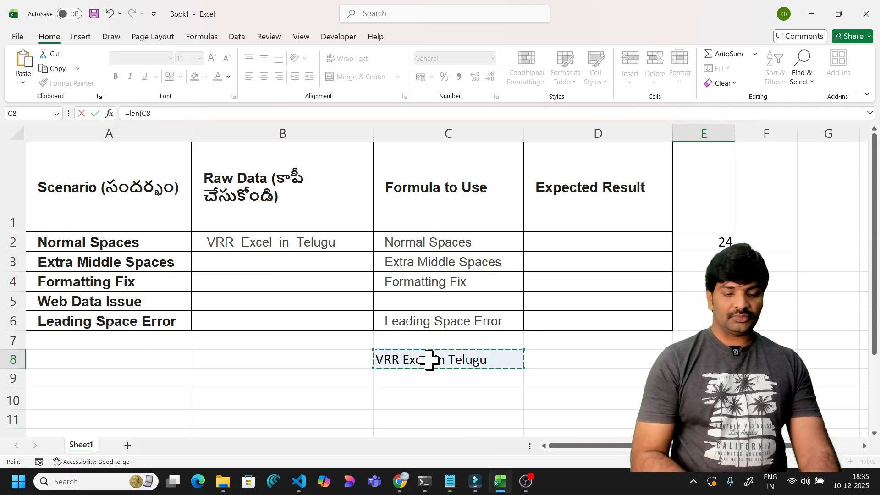
key("Return")
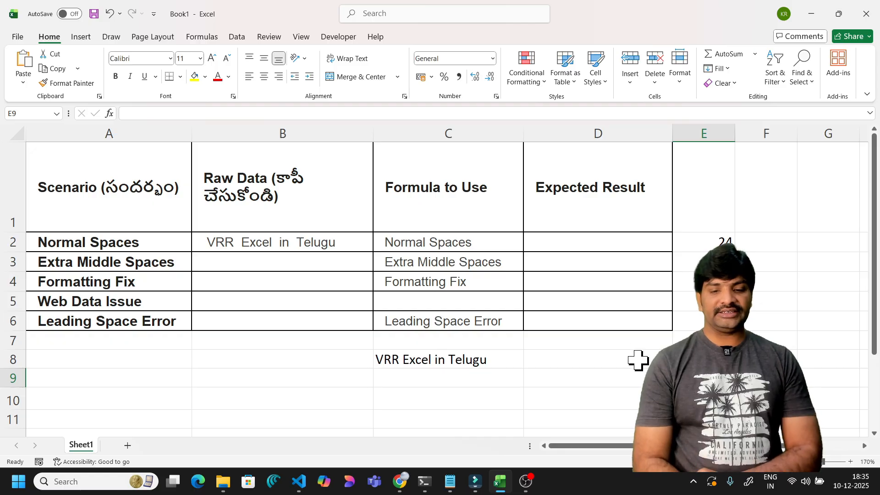
key("Up")
left_click(501, 362)
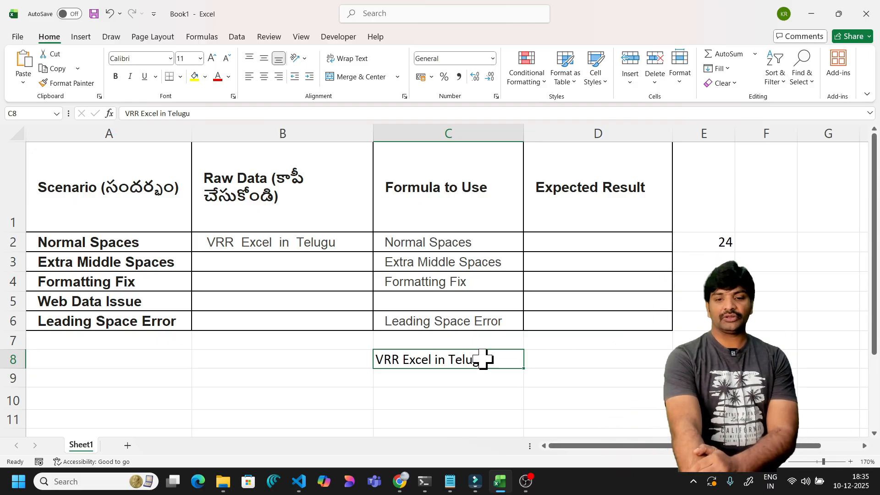
left_click(704, 359)
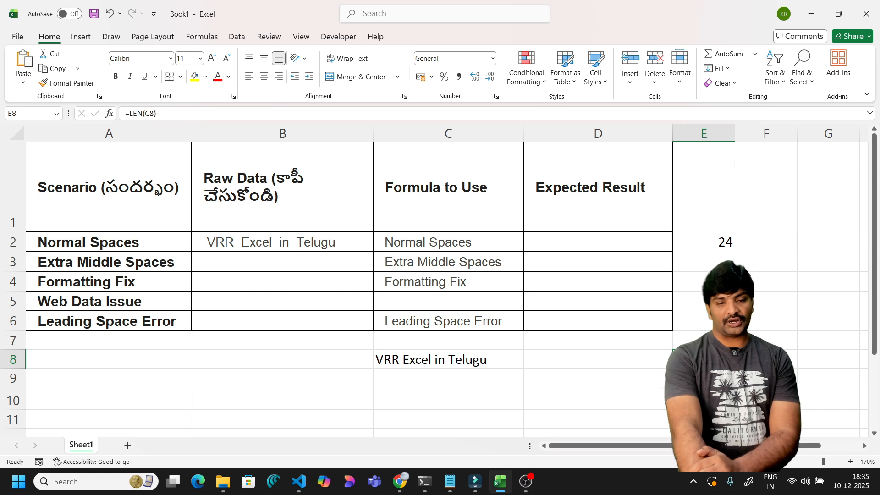
left_click(710, 238)
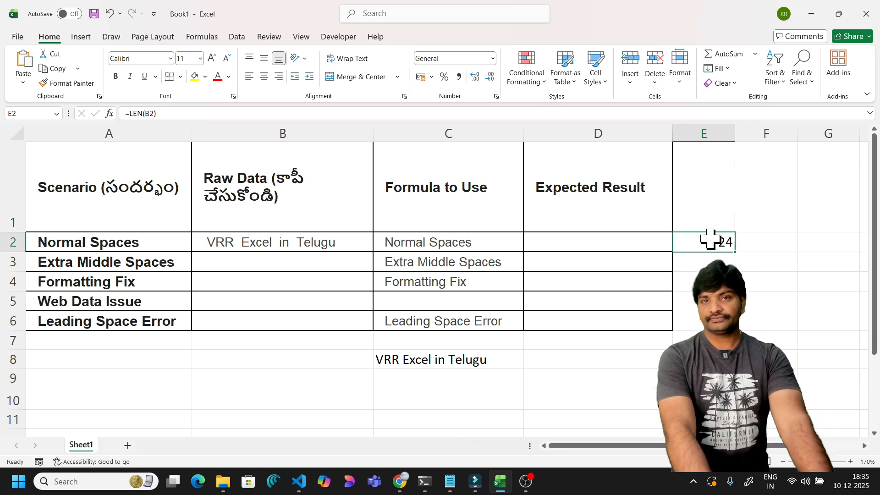
left_click(633, 241)
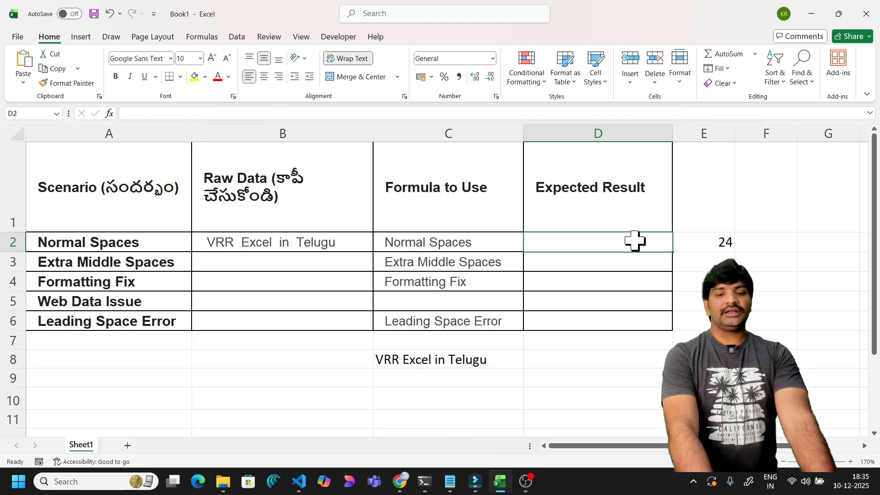
left_click(453, 356)
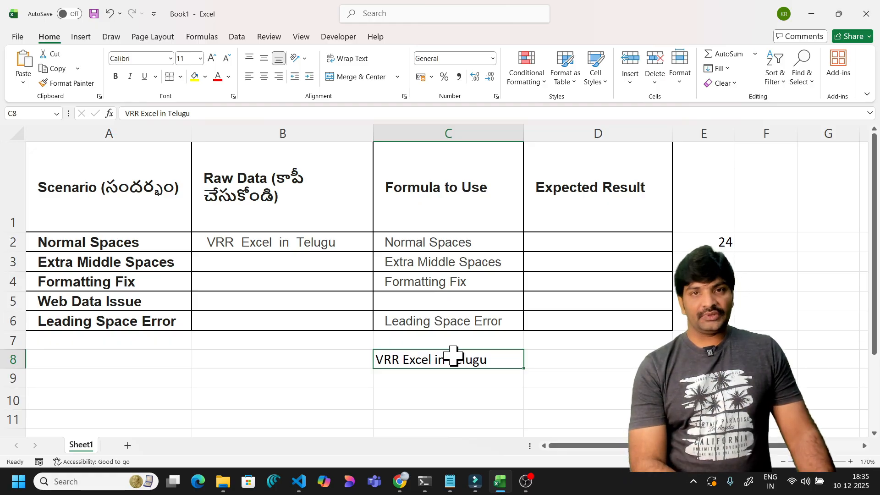
left_click(337, 247)
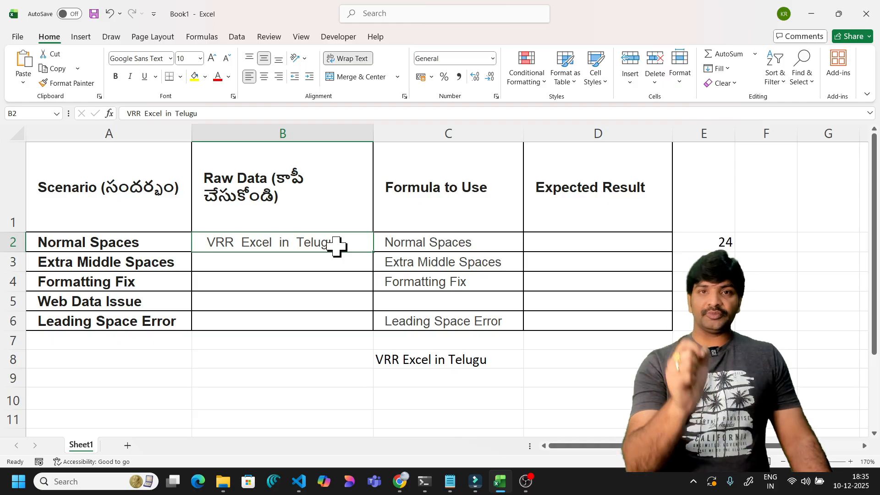
left_click(611, 239)
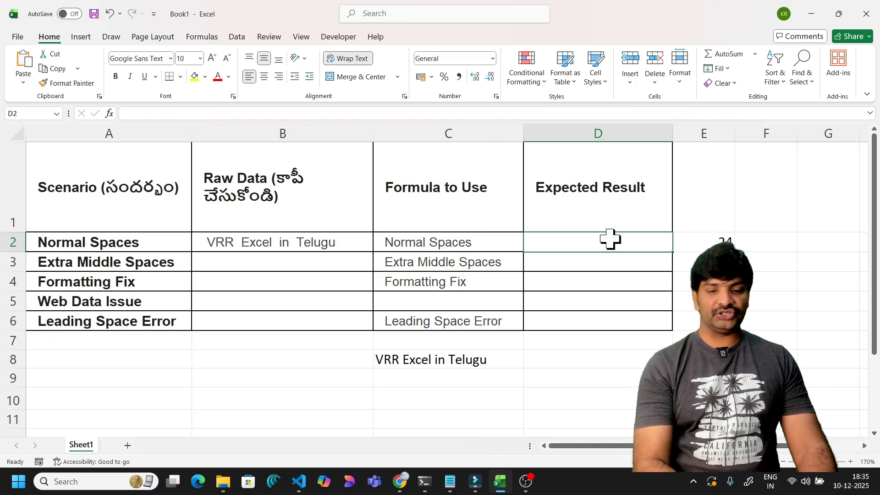
- Enter =TRIM(B2) in D2 so the Expected Result reads 'VRR Excel in Telugu'
type("=tri")
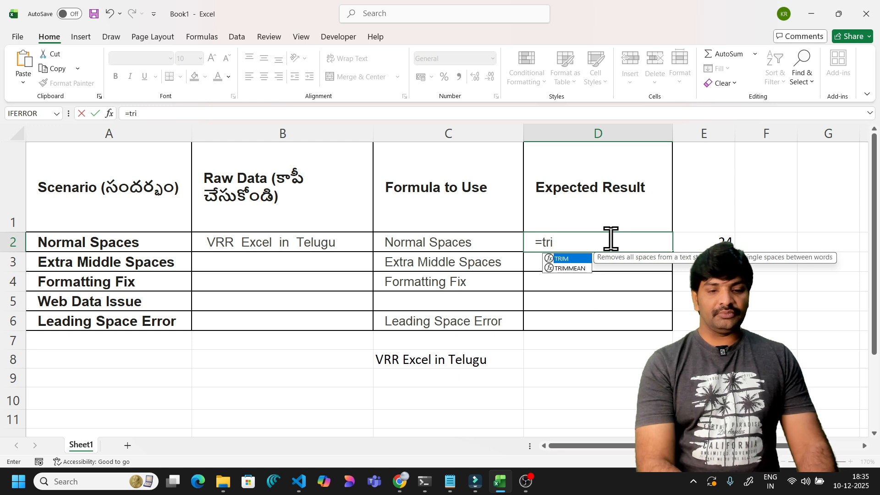
type("m(")
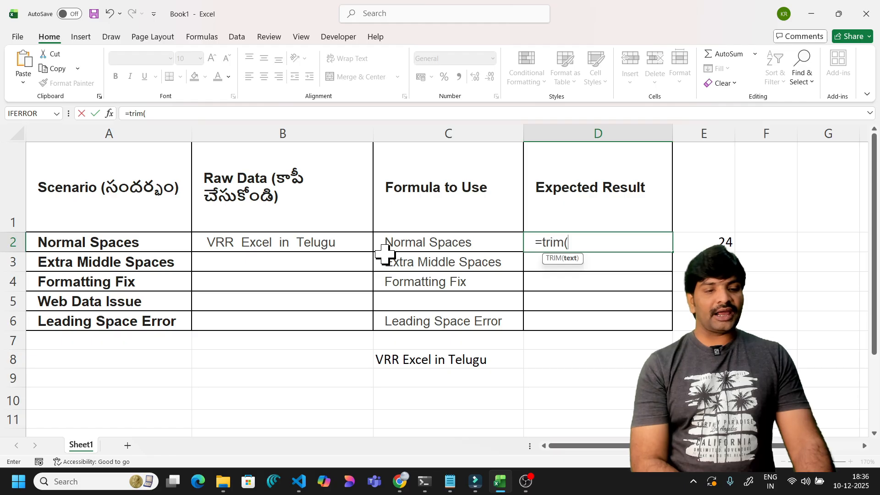
left_click(331, 242)
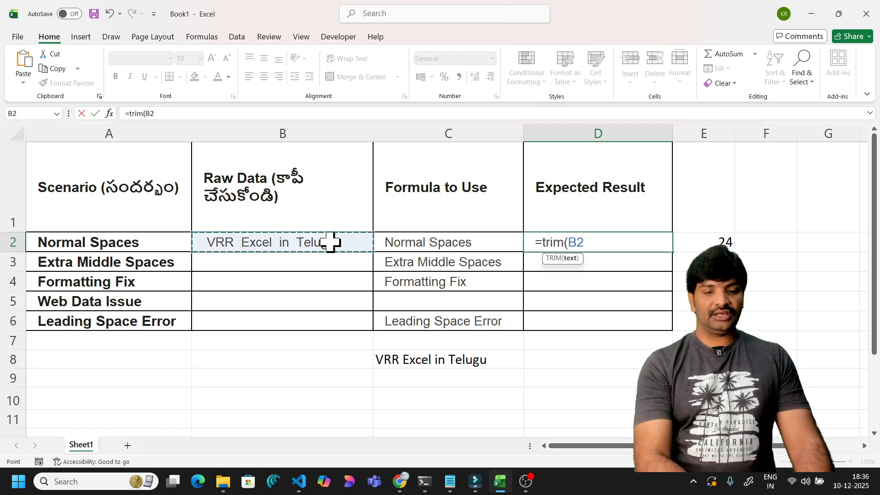
type(")")
key("Return")
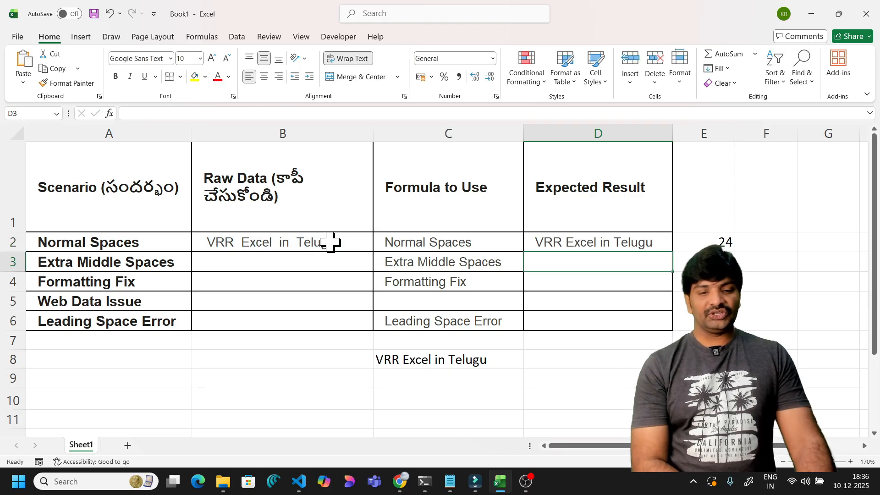
left_click(615, 246)
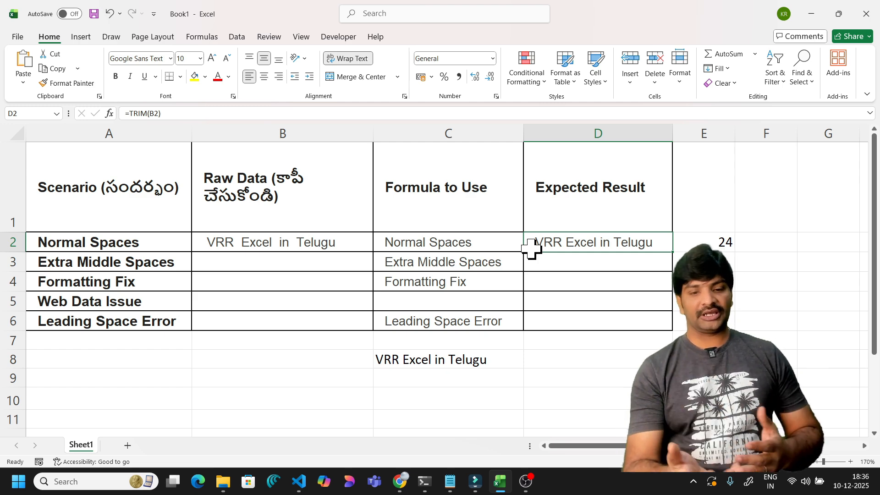
- Enter =LEN(D2) in F2, giving 19 for the trimmed text
left_click(760, 241)
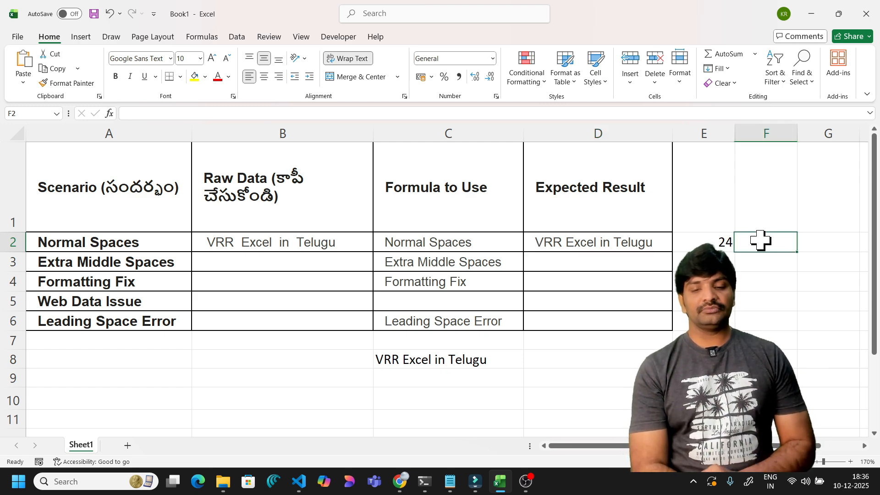
type("=")
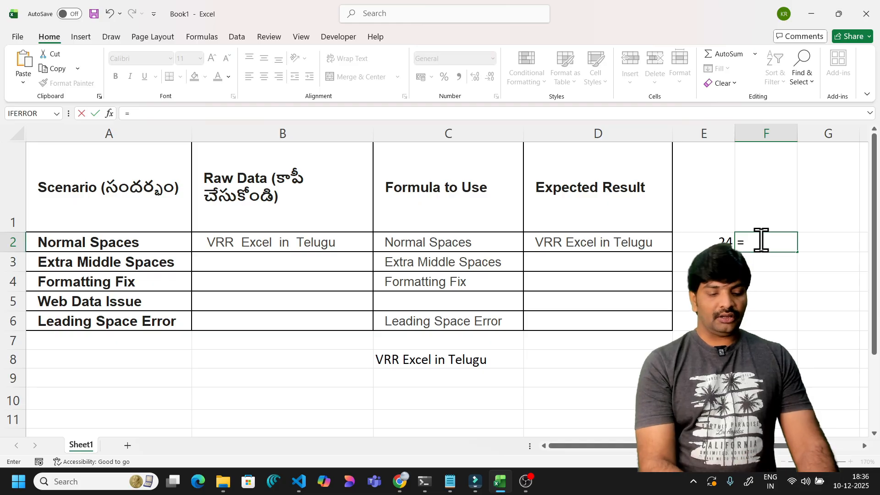
type("len(")
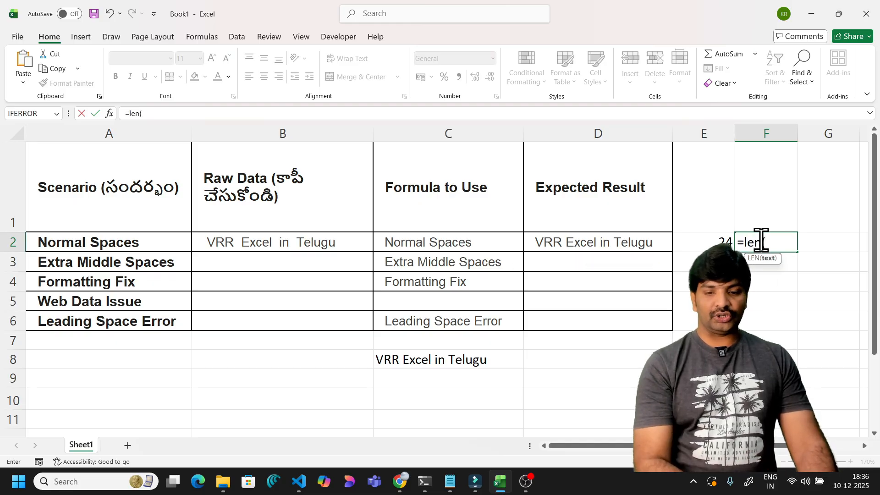
left_click(568, 244)
type(")")
key("Return")
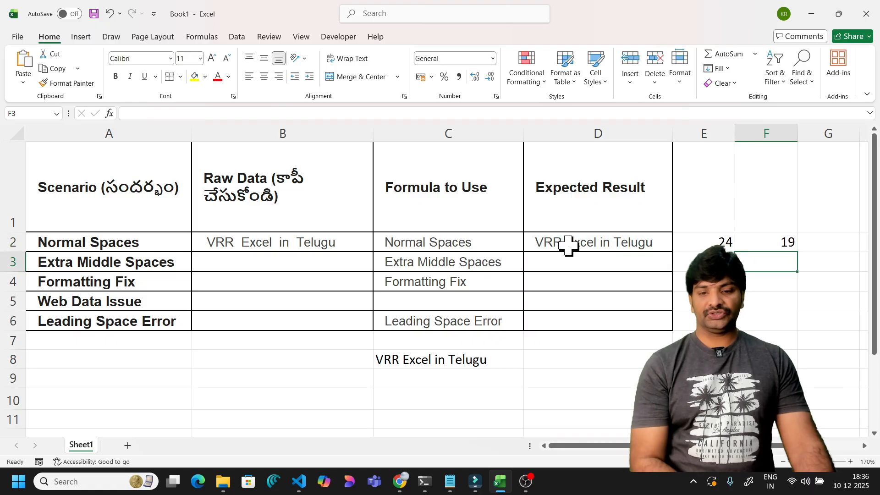
left_click(750, 243)
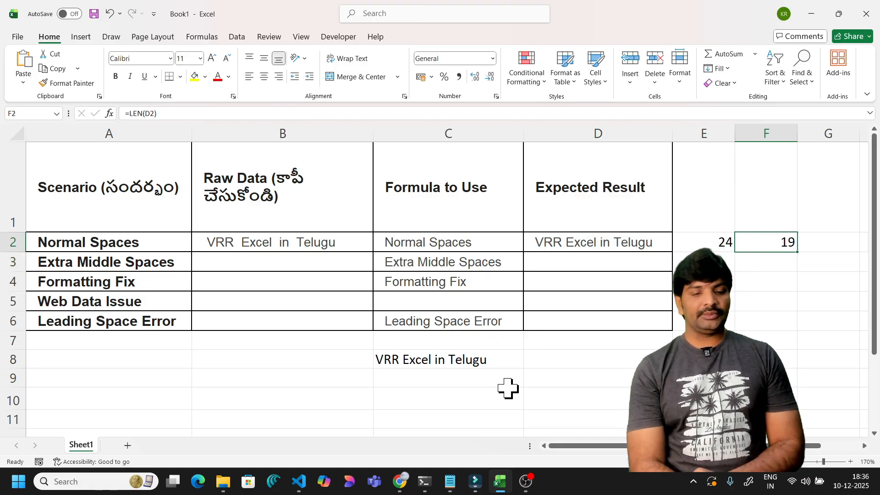
- Compare C8 and the length formulas in E8 and F2 with the TRIM formula in D2
left_click(498, 360)
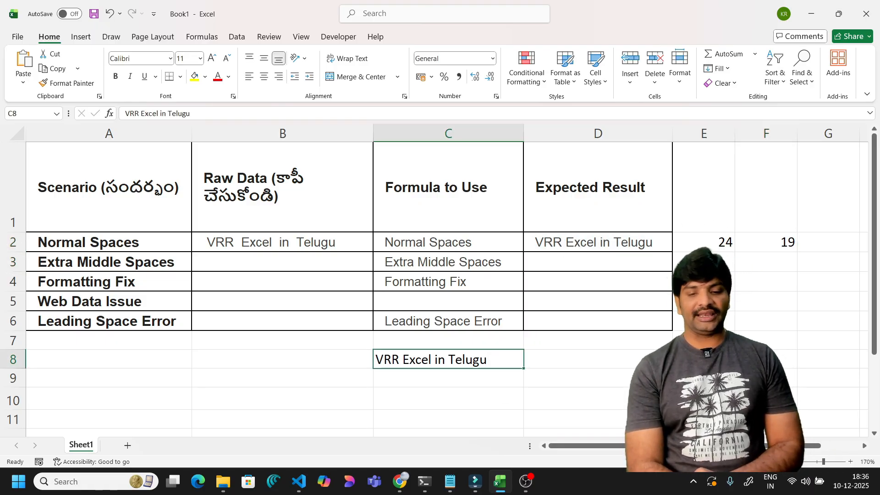
left_click(704, 360)
left_click(790, 239)
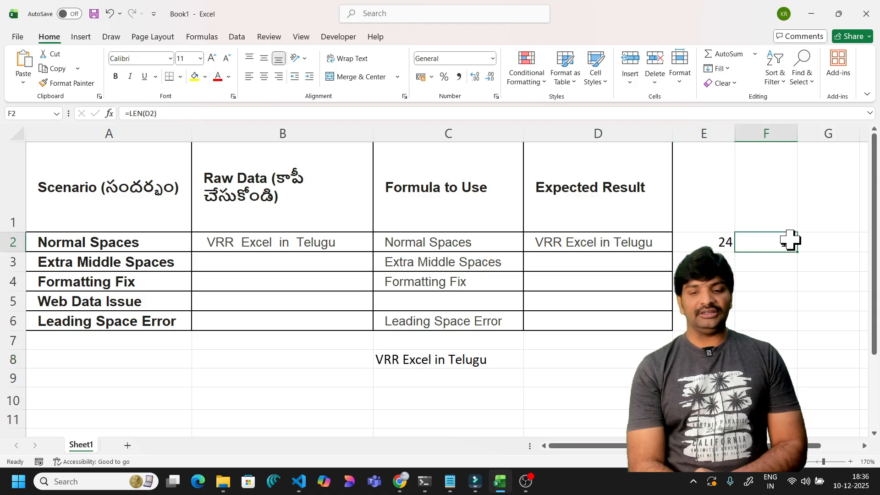
left_click(600, 243)
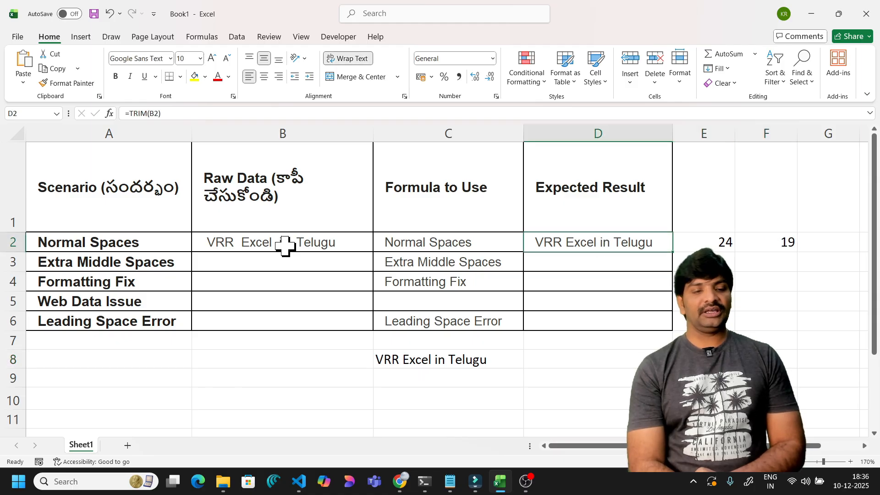
left_click(260, 246)
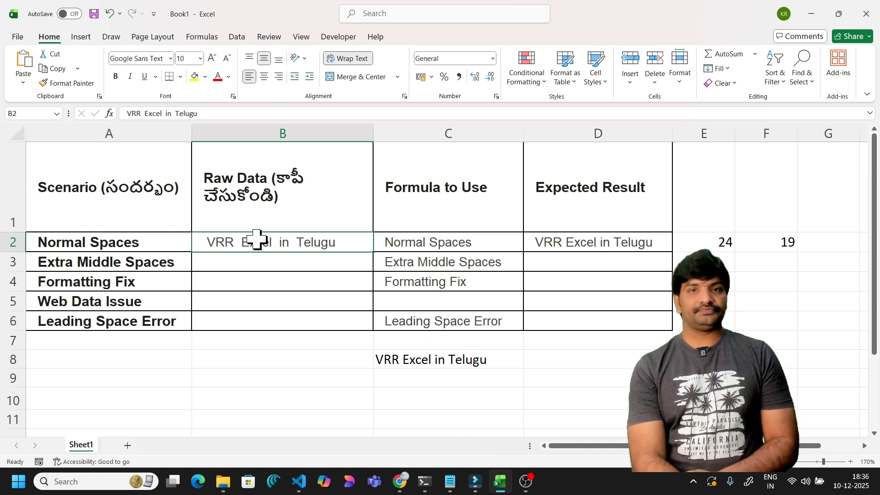
left_click(235, 267)
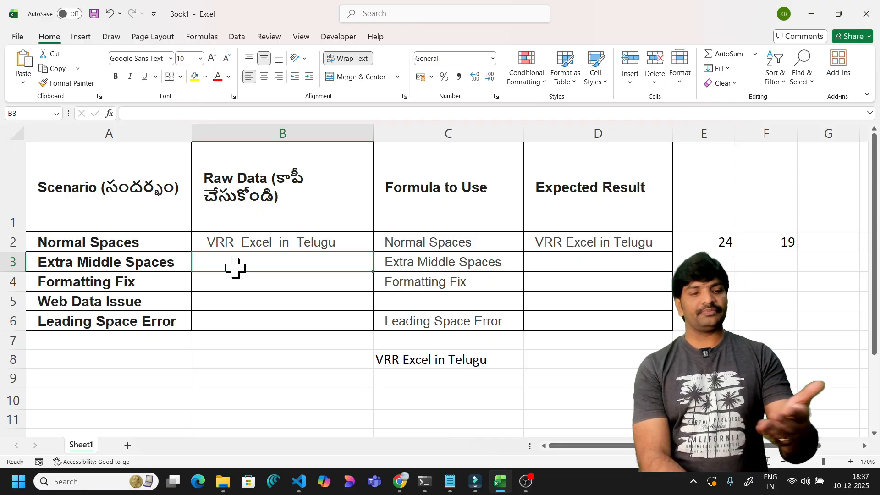
left_click(261, 239)
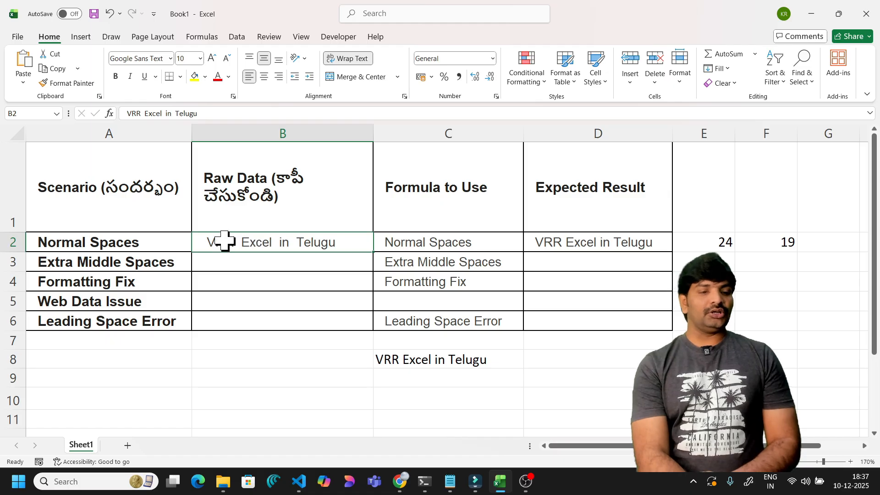
left_click(281, 261)
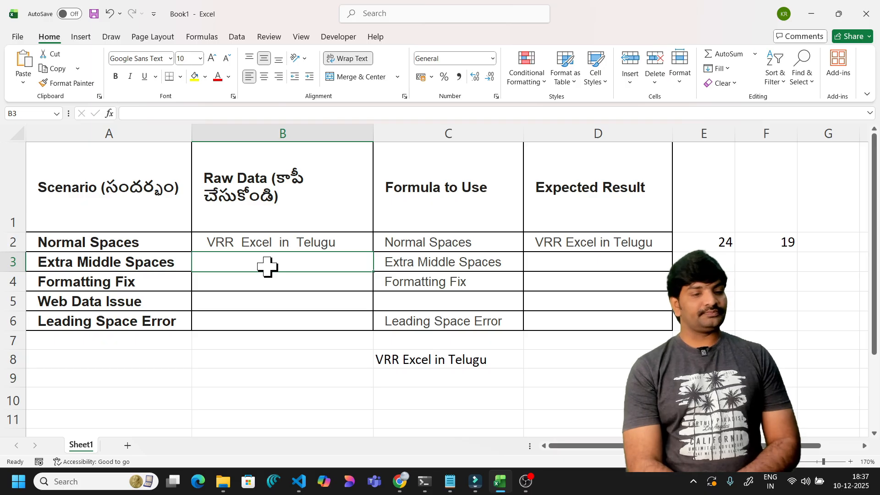
left_click(246, 279)
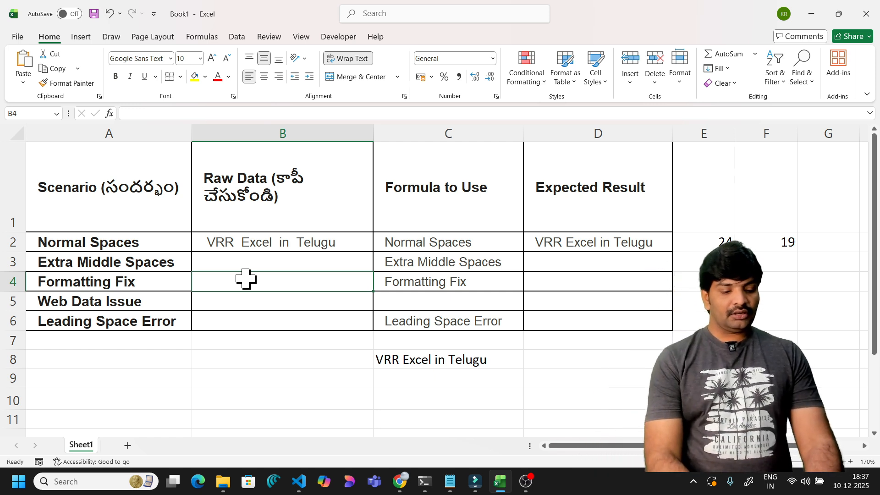
- Enter the mixed-case text 'VRR excel In telugu' into B4
type("VRR")
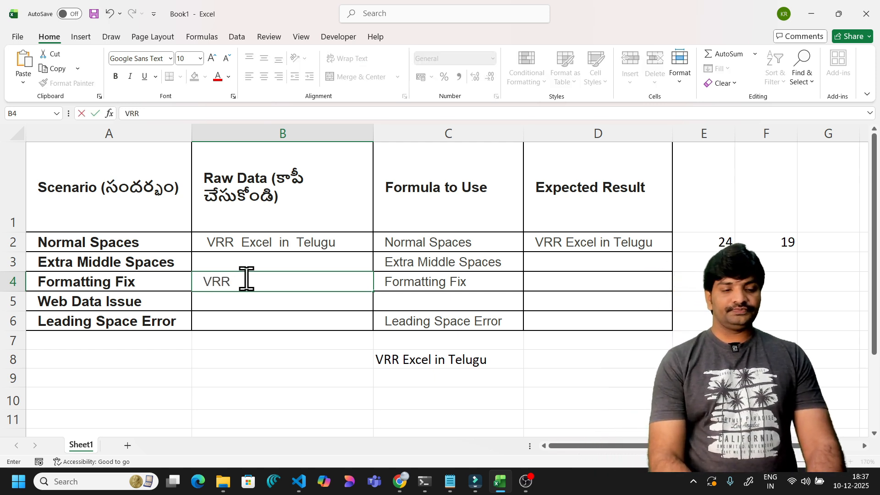
type(" exce")
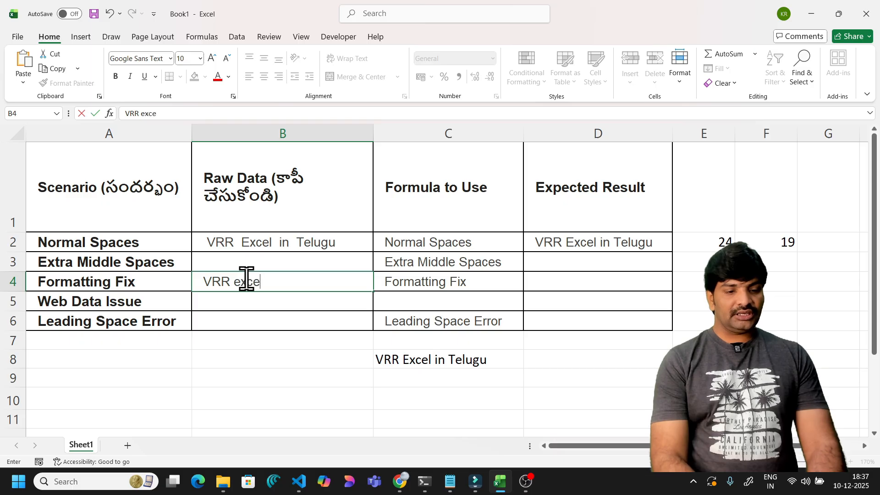
type("l")
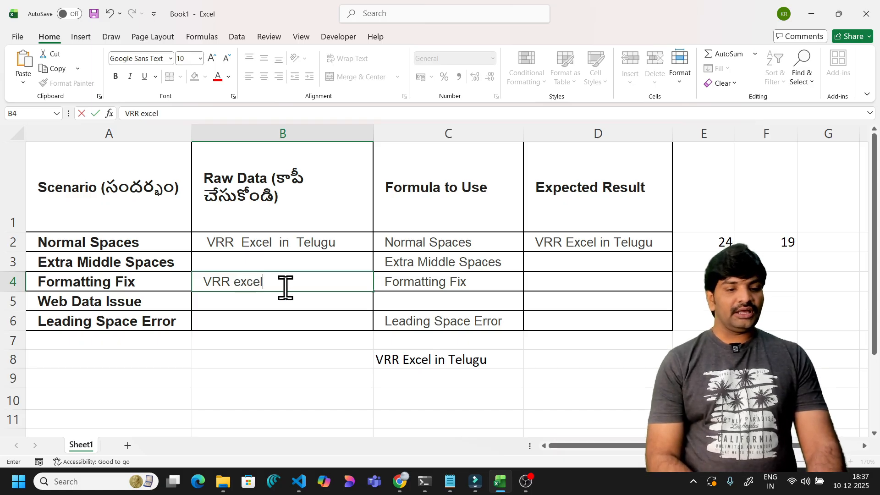
type(" In")
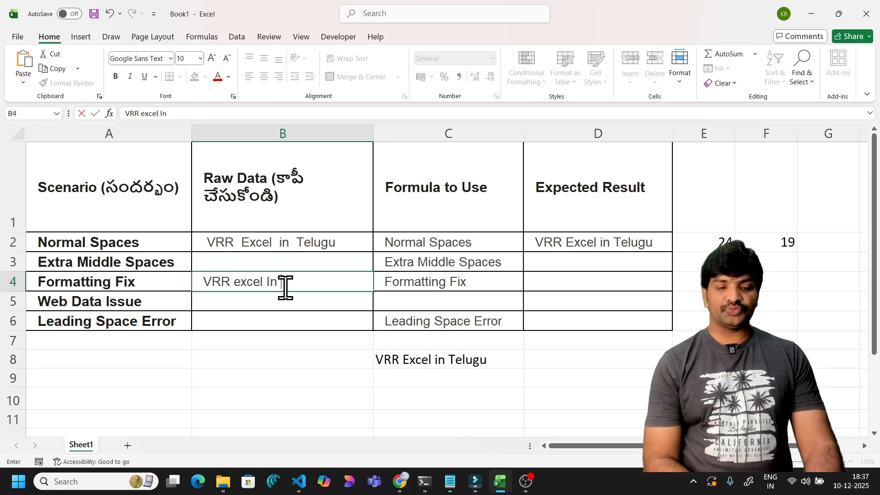
type(" t")
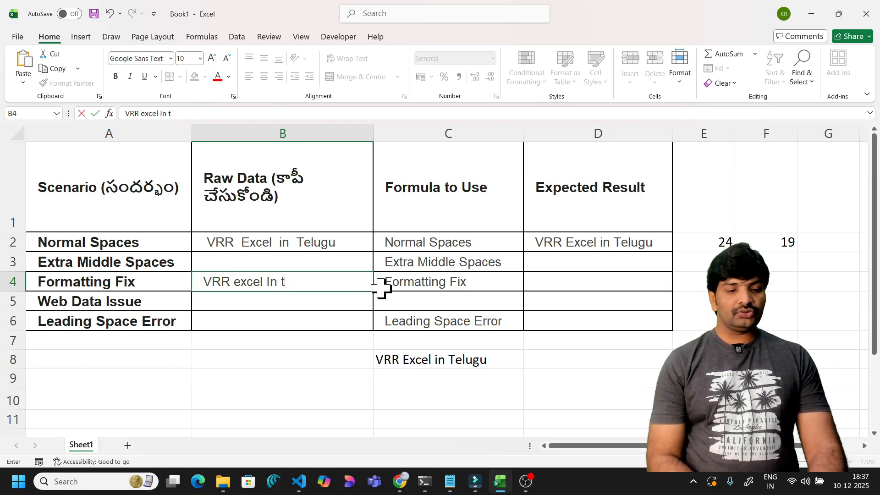
type("elugu")
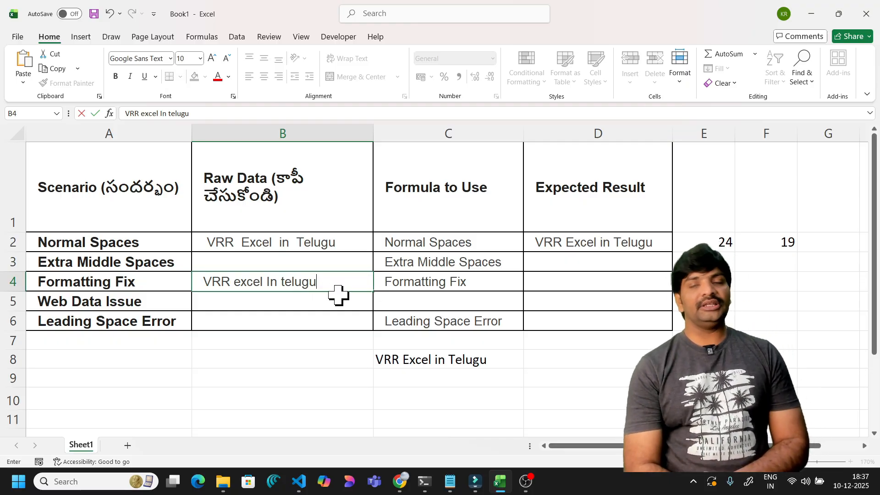
left_click(300, 303)
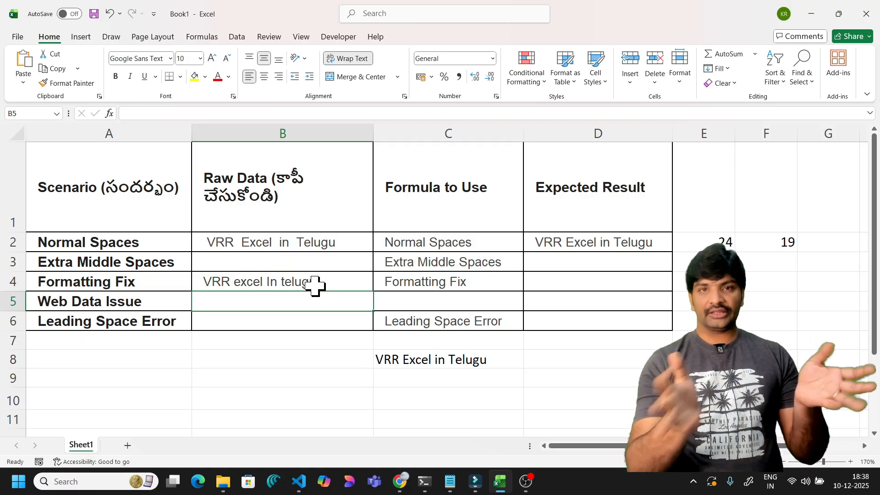
left_click(576, 282)
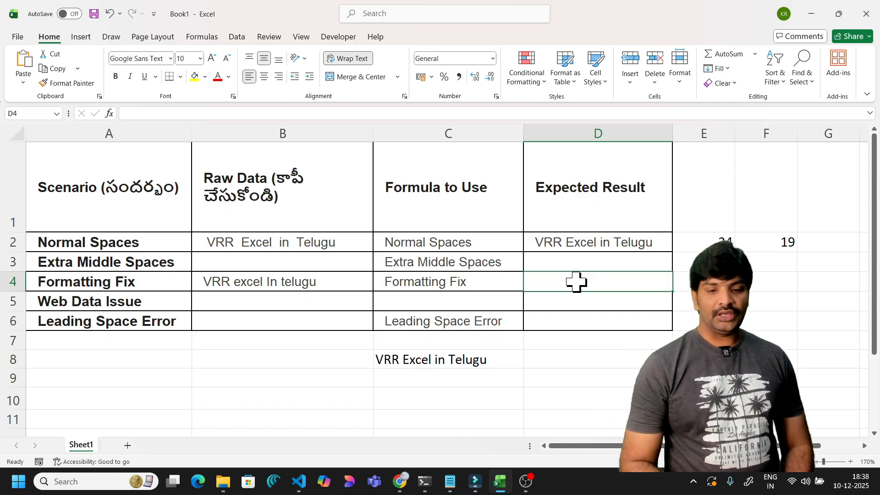
- Enter =PROPER(B4) in D4, returning 'Vrr Excel In Telugu'
type("=")
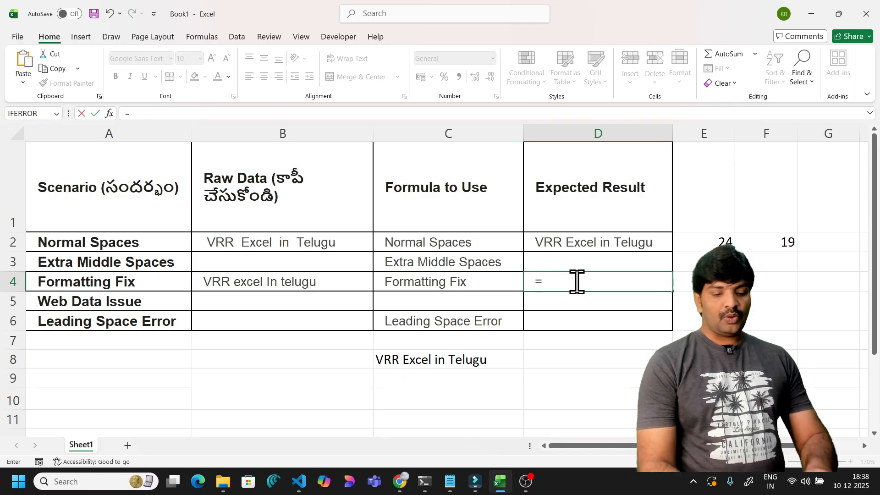
type("proper")
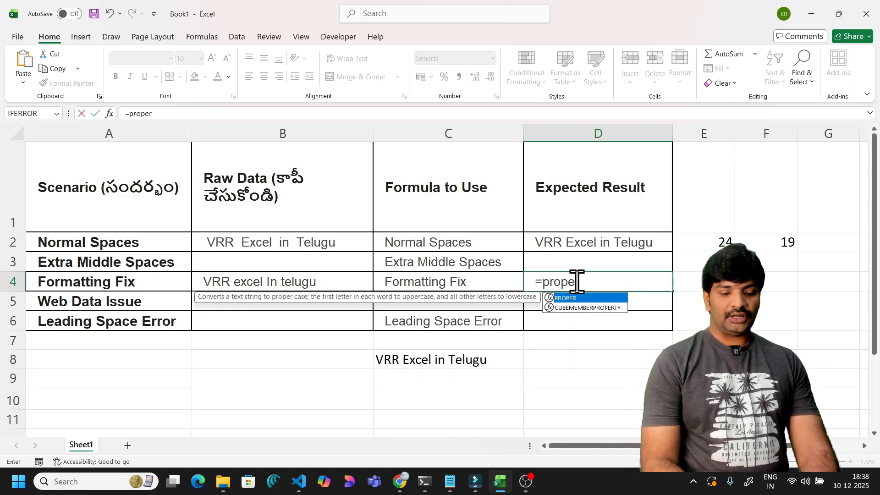
type("(")
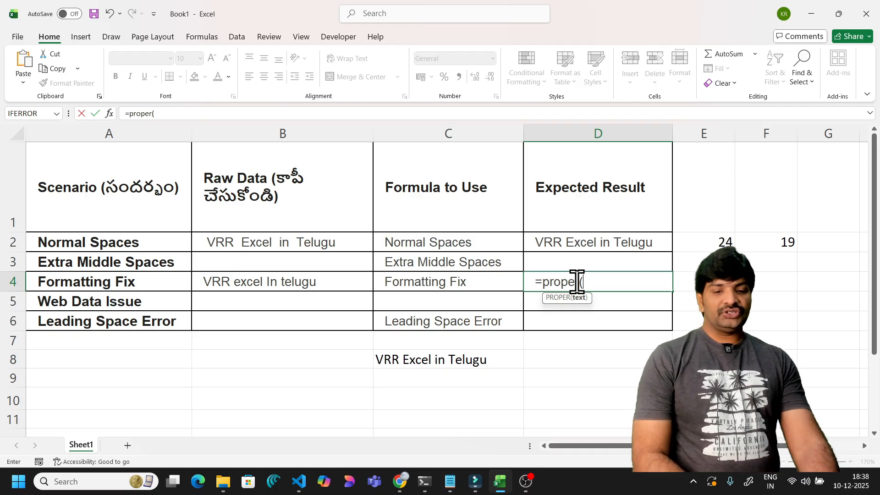
left_click(311, 283)
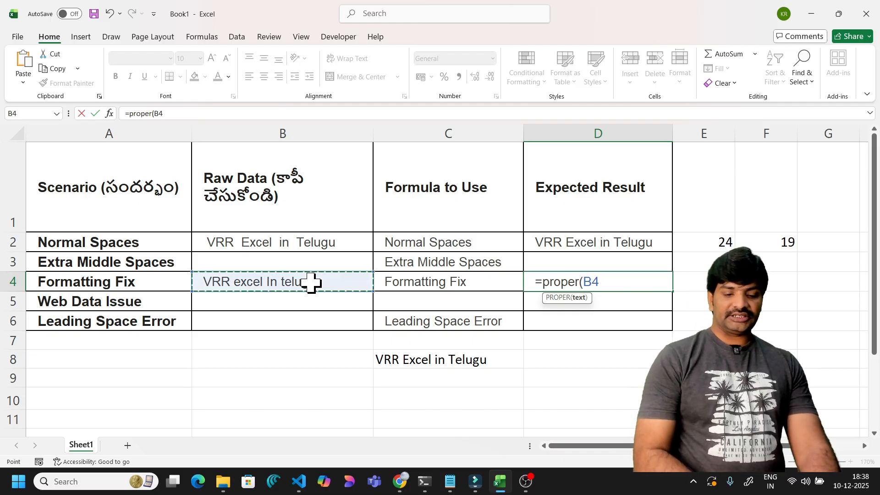
type(")")
key("Return")
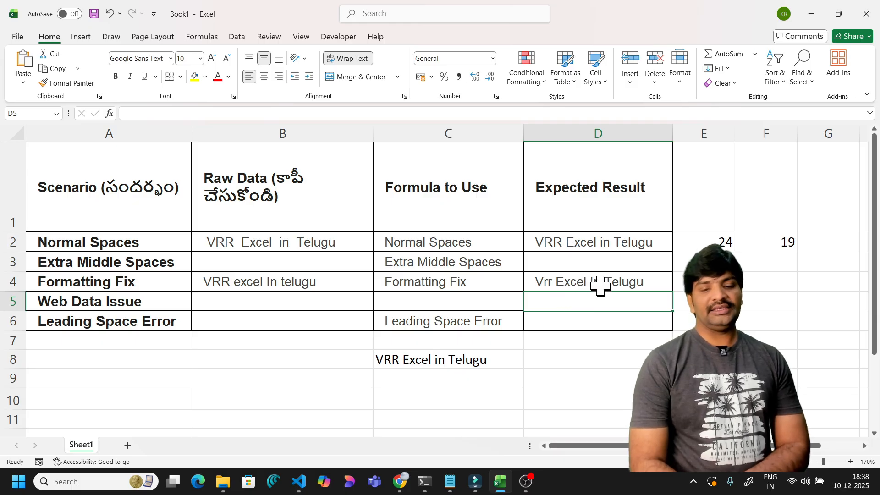
left_click(642, 282)
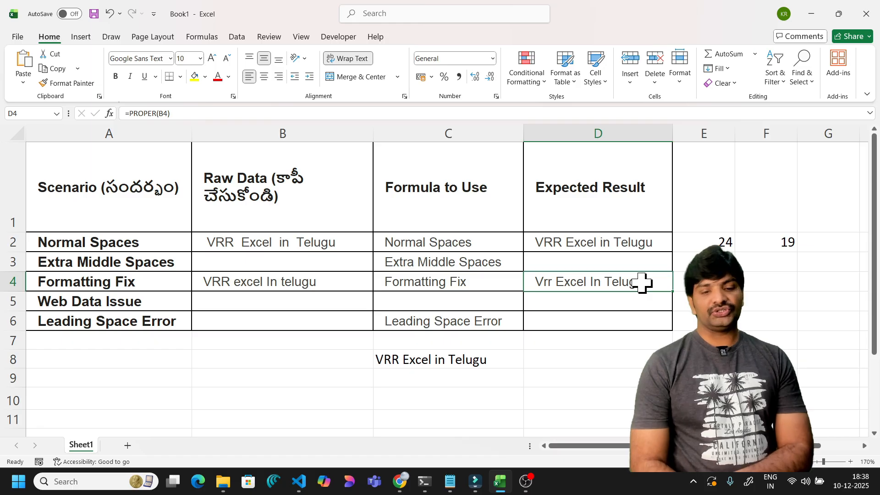
double_click(653, 281)
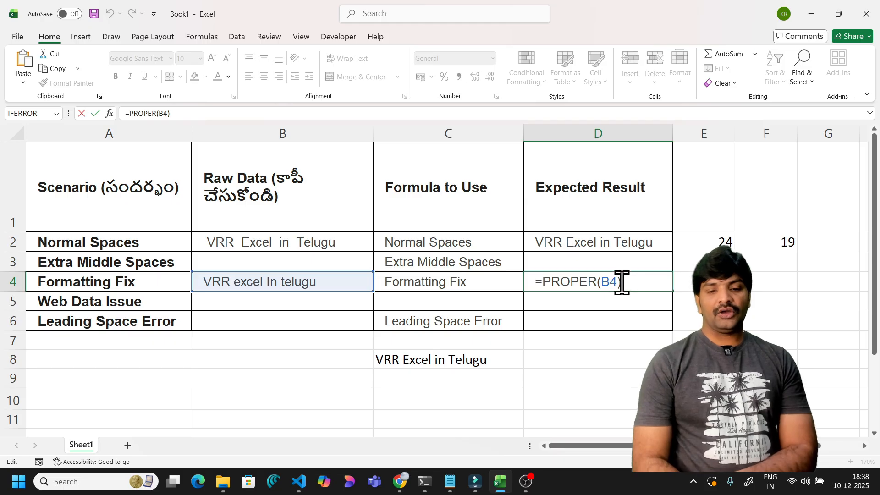
key("ctrl+Return")
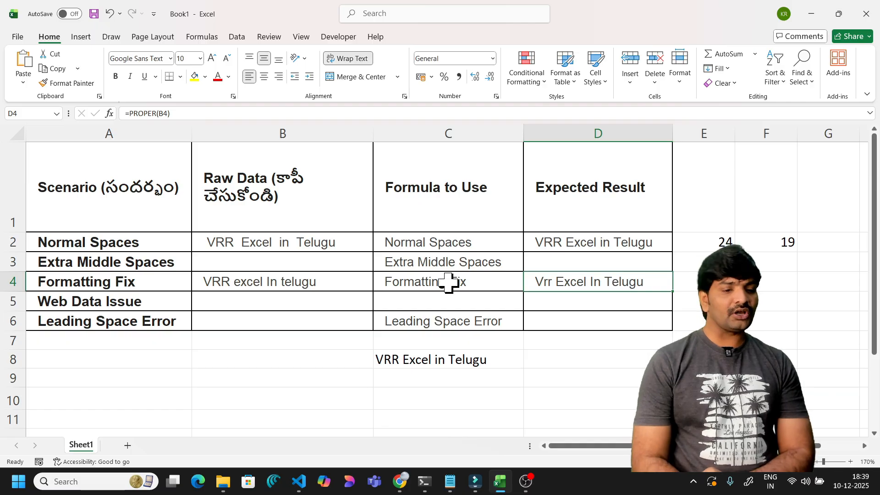
left_click(272, 284)
double_click(275, 280)
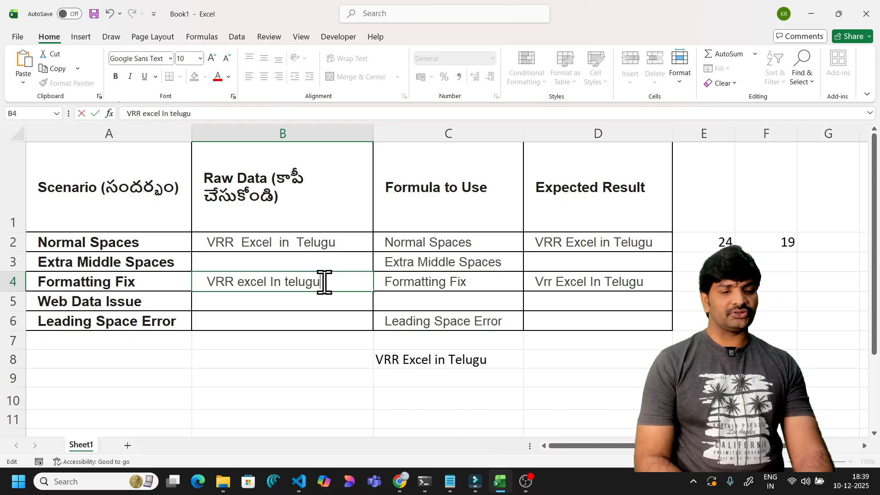
- Insert extra spaces after VRR and before In in B4's text, then check D4's result
left_click(284, 280)
left_click(270, 280)
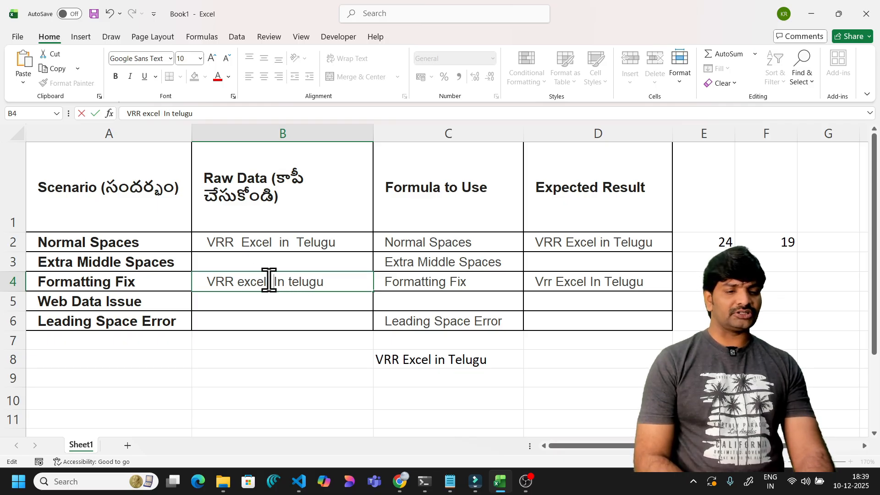
left_click(241, 281)
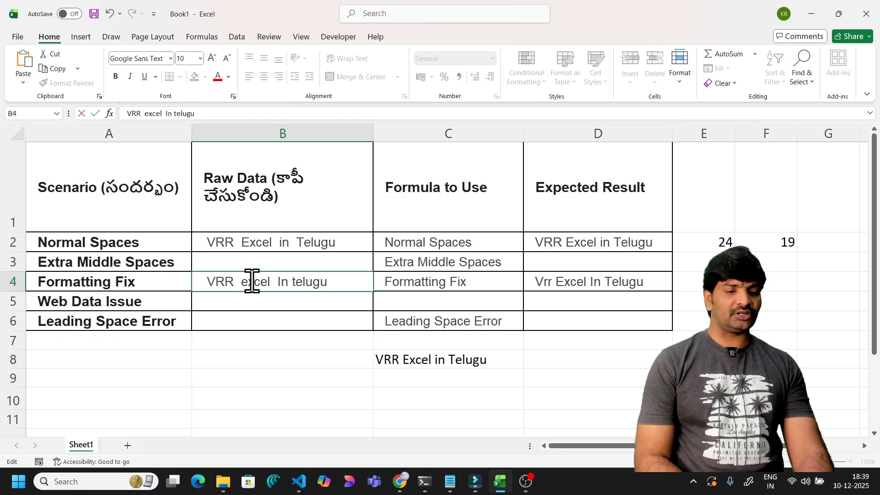
left_click(595, 286)
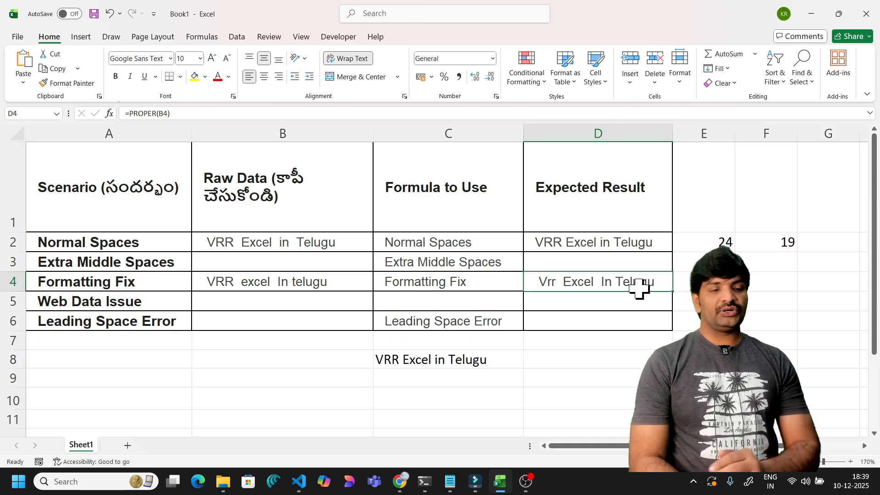
- Wrap B4 in TRIM inside D4's formula, making it =PROPER(TRIM(B4))
double_click(572, 281)
left_click(602, 281)
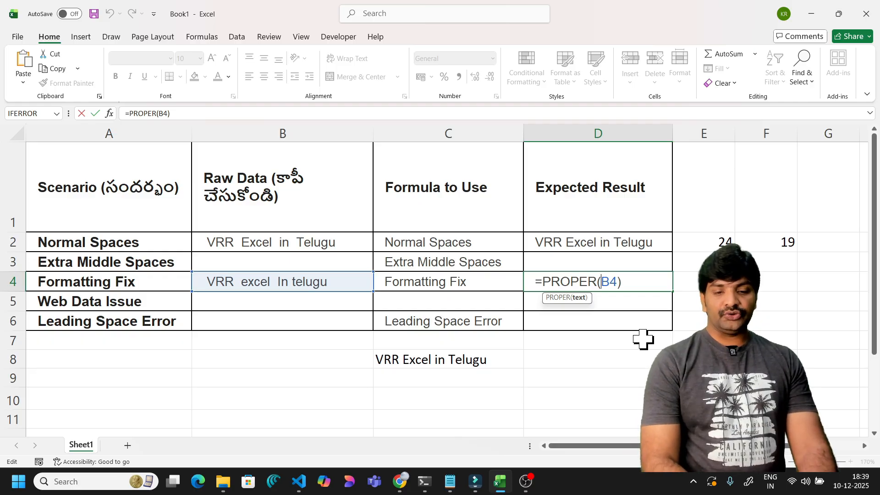
type("trim")
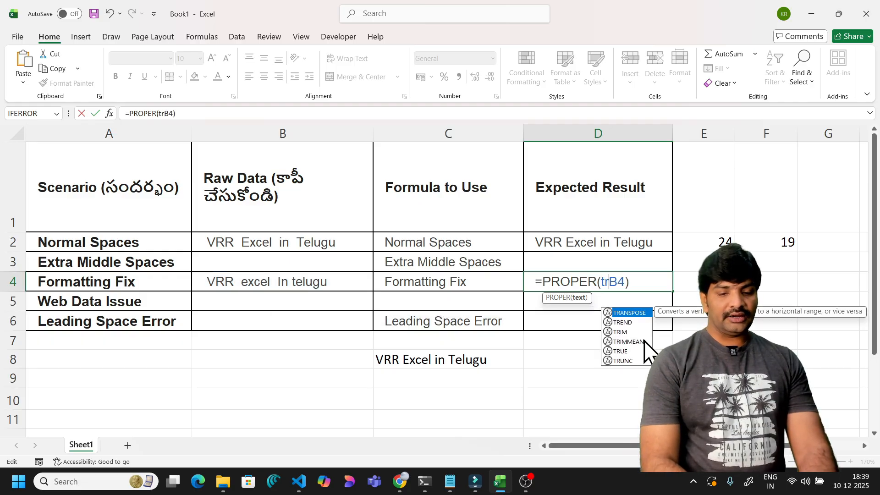
type("(")
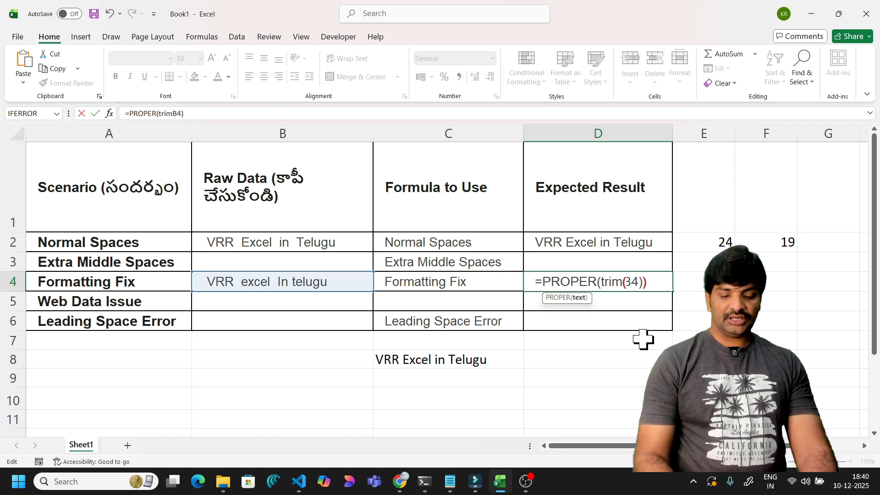
left_click(653, 288)
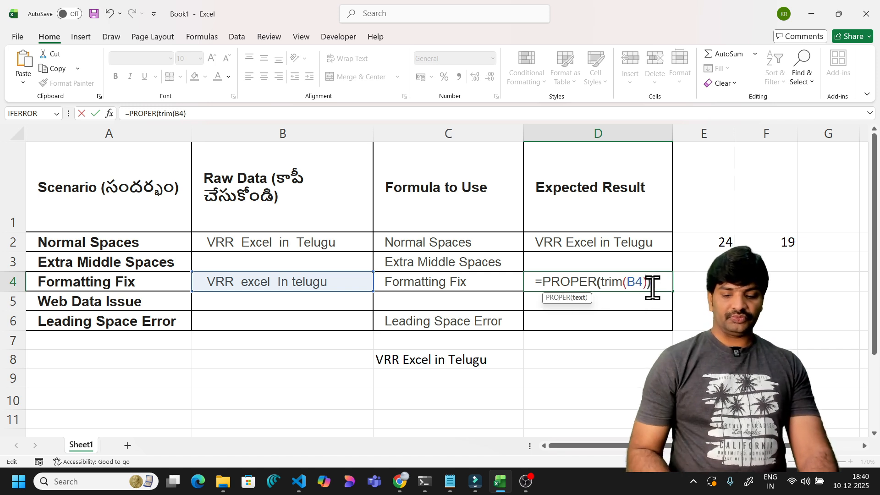
key("Return")
left_click(633, 281)
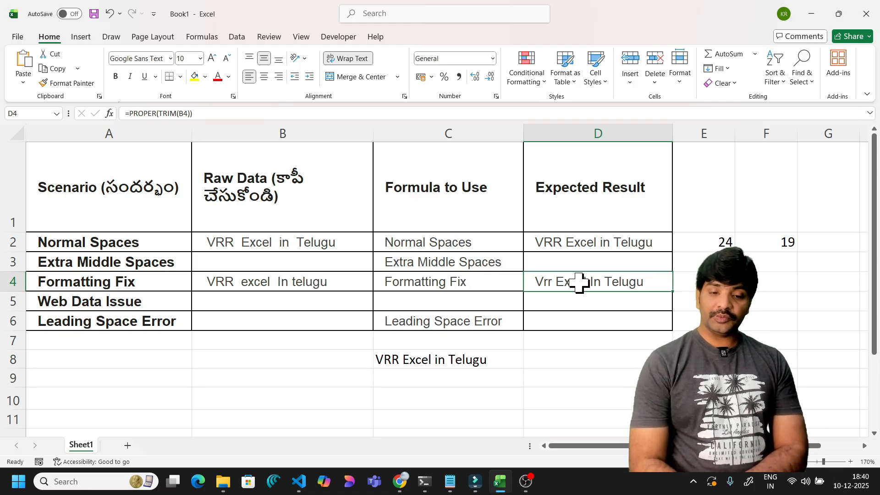
- Review B4's raw text, D4's PROPER(TRIM) formula and the LEN formulas in E2 and F2
left_click(324, 282)
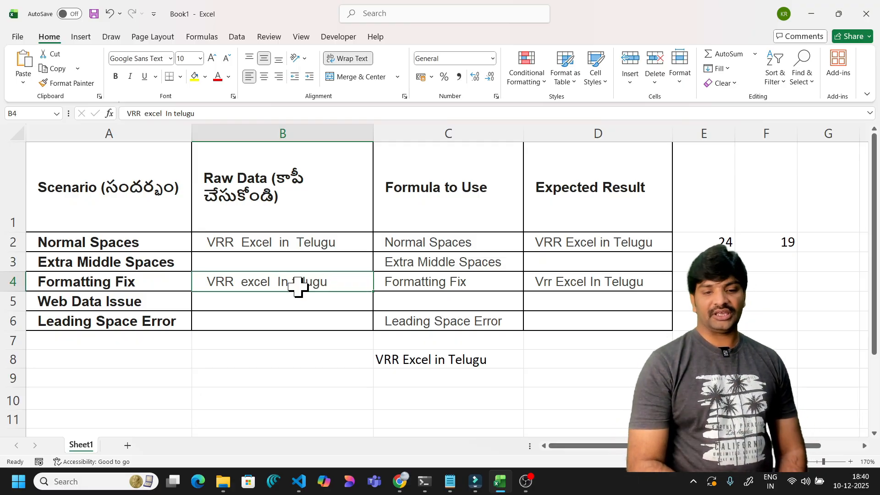
left_click(562, 278)
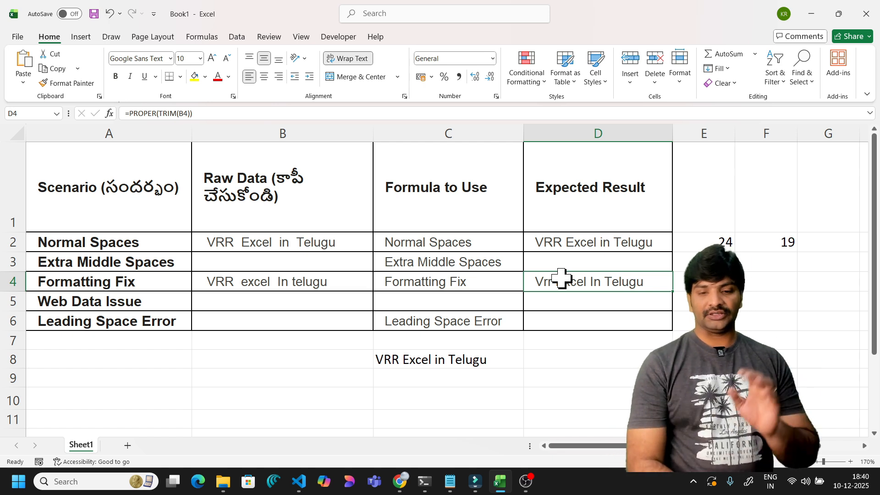
left_click(718, 244)
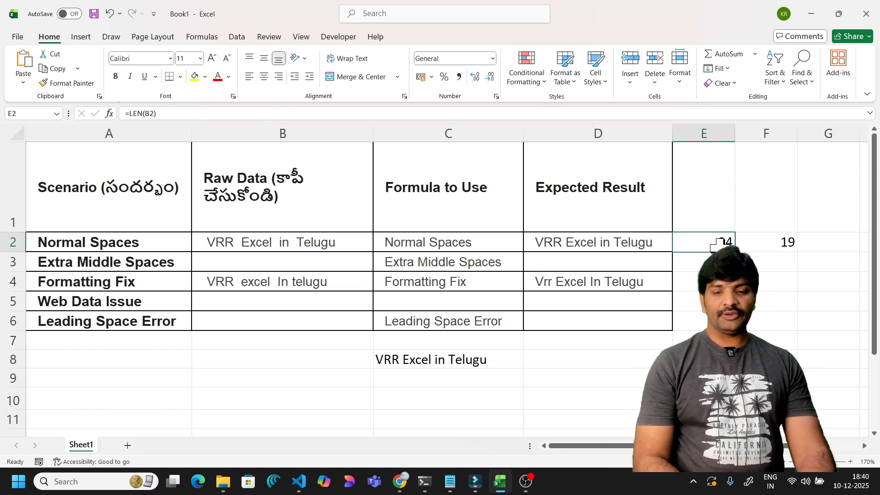
left_click(784, 246)
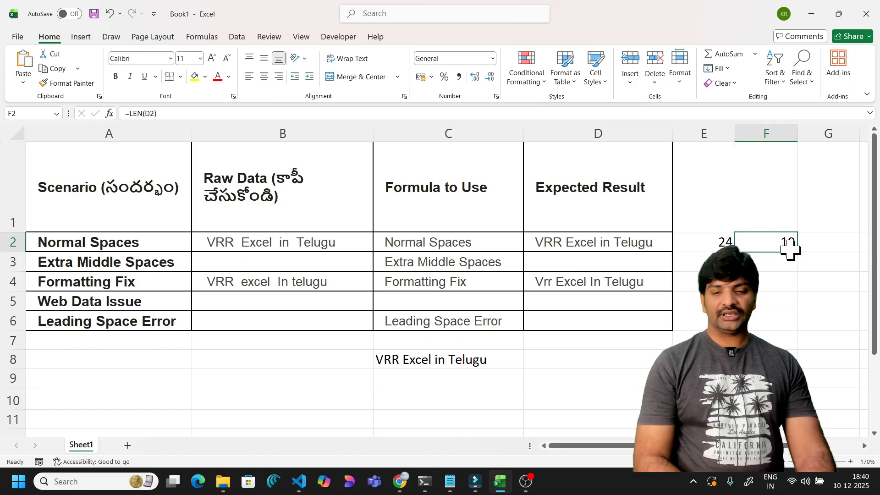
- Extend the LEN checks to row 4: =LEN(B4) gives 23 and =LEN(D4) gives 19
left_click_drag(798, 253, 789, 287)
left_click(788, 287)
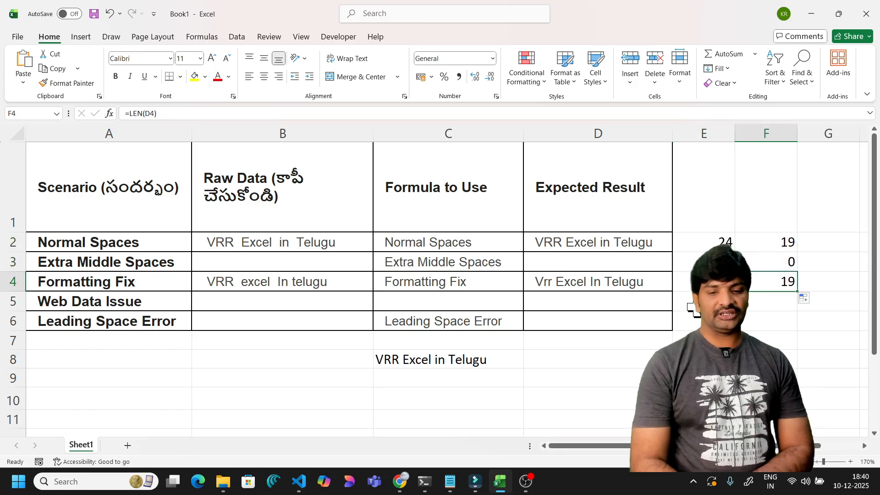
left_click(332, 285)
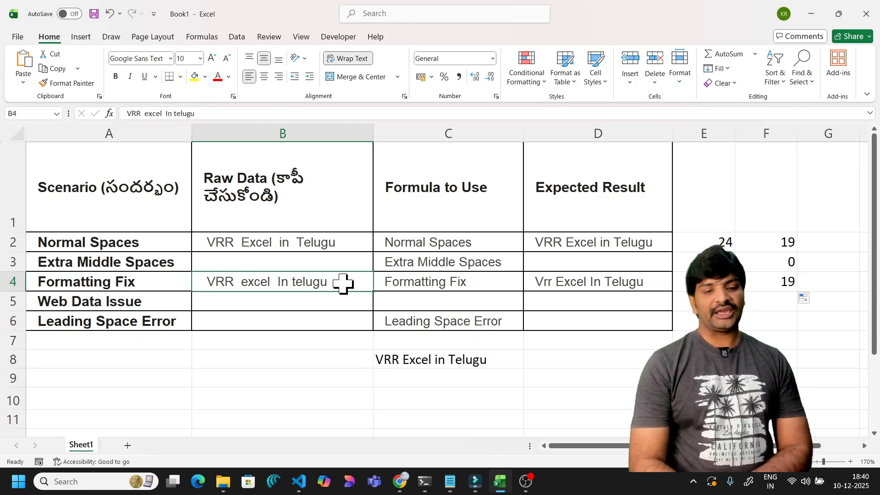
left_click(532, 281)
left_click(779, 283)
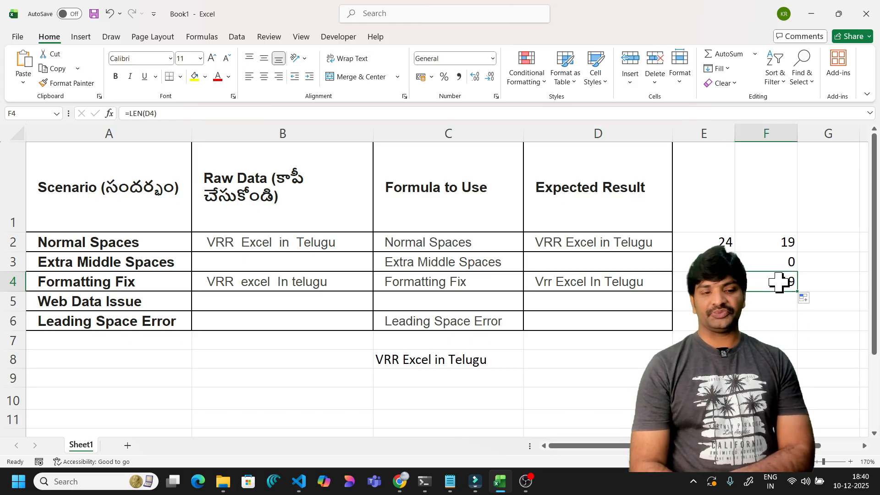
left_click(722, 283)
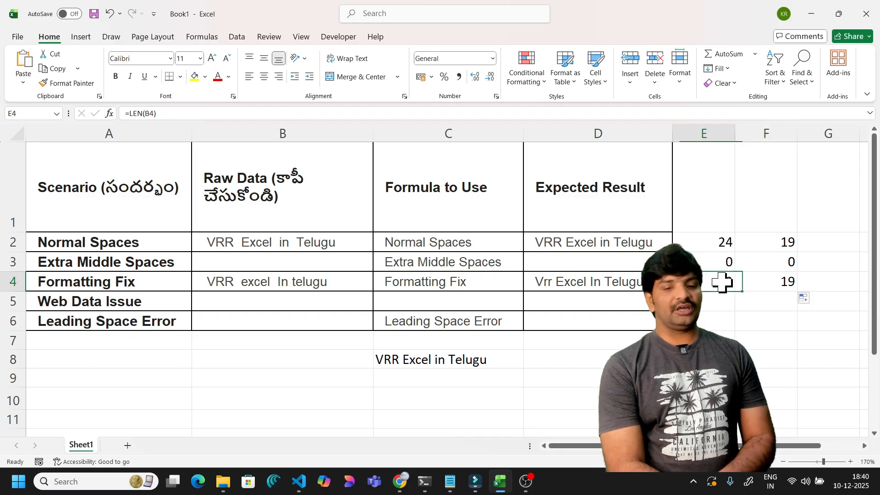
left_click(761, 280)
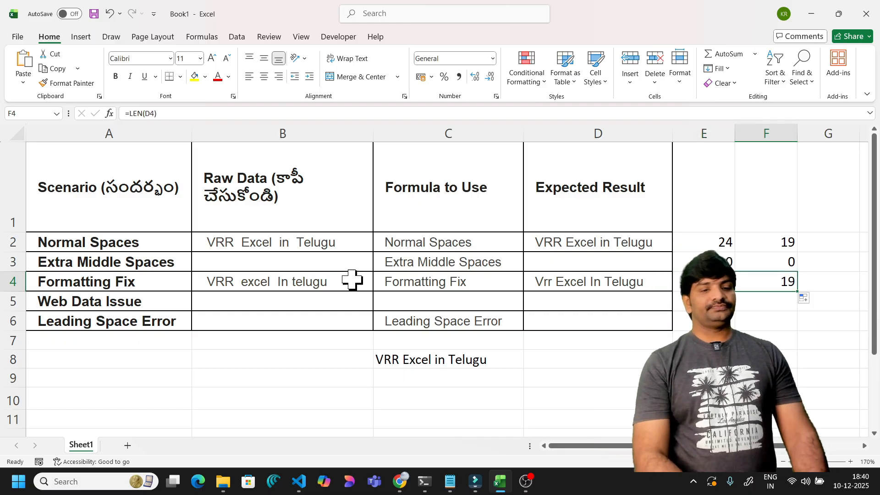
left_click(167, 302)
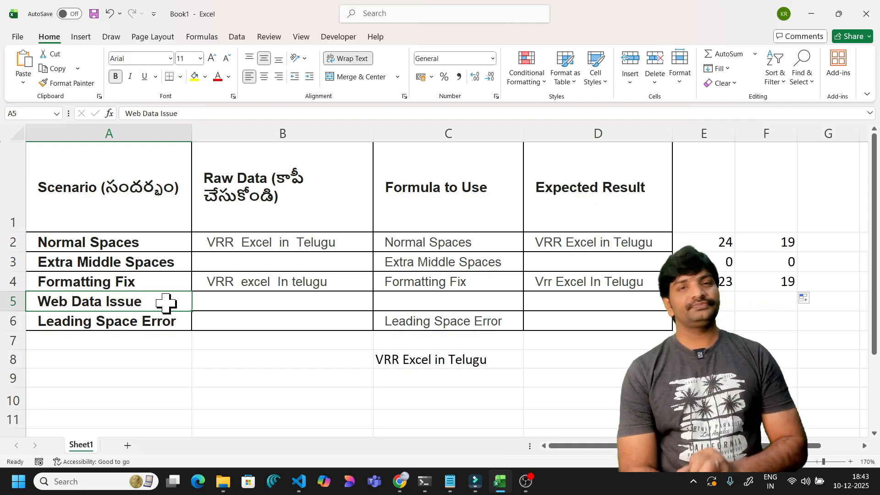
- Highlight 'Classes Contact' in the Chrome lesson banner, then bring up lesson_1.html in VS Code
left_click(400, 482)
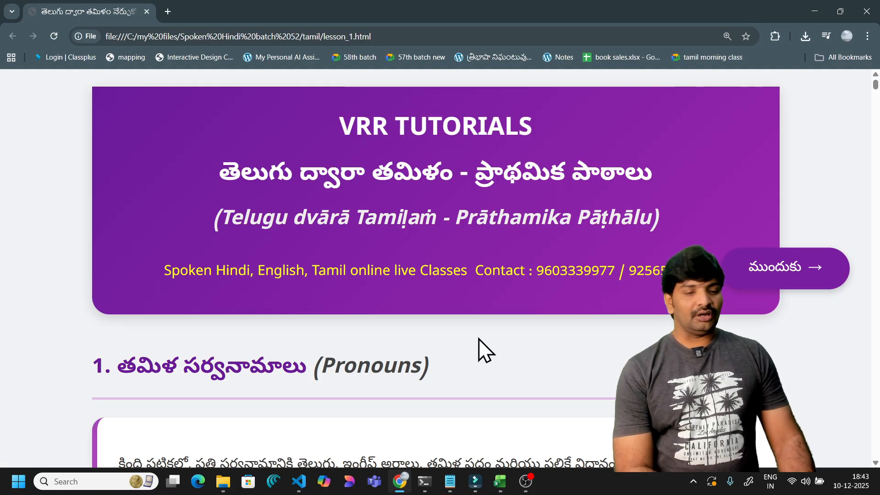
scroll(481, 350, "down", 1)
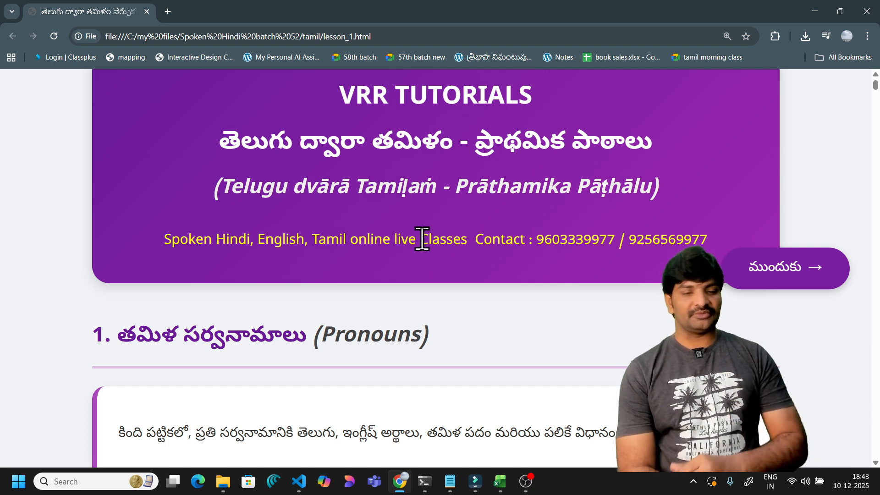
left_click_drag(422, 238, 526, 243)
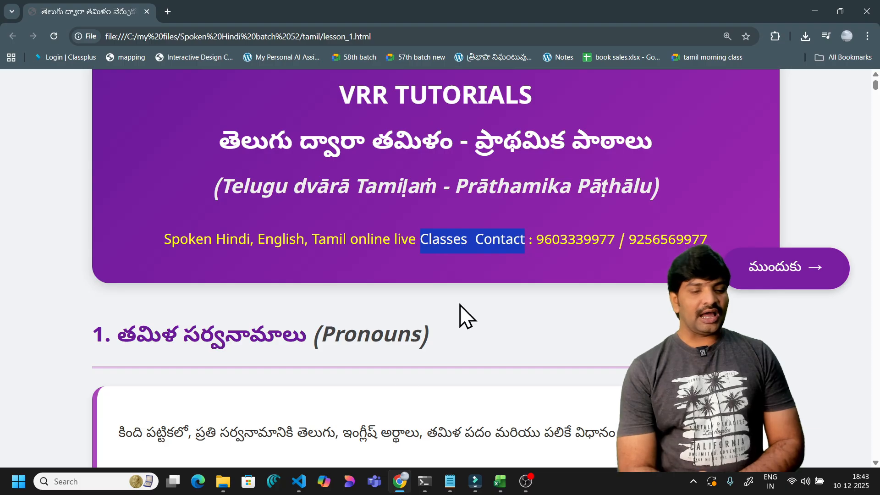
left_click(304, 479)
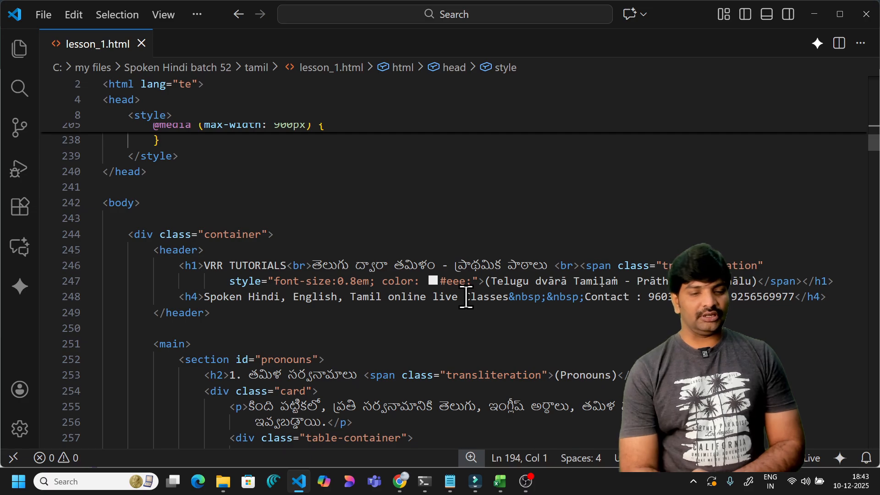
left_click_drag(465, 298, 630, 300)
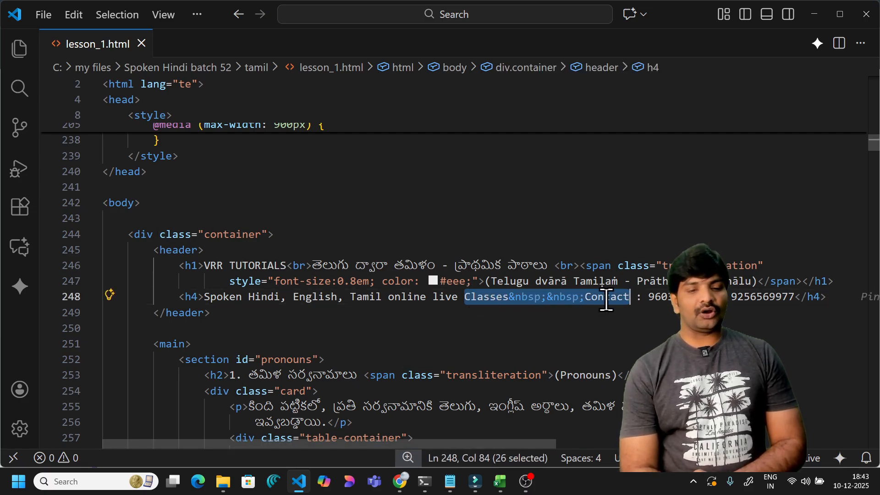
left_click(581, 313)
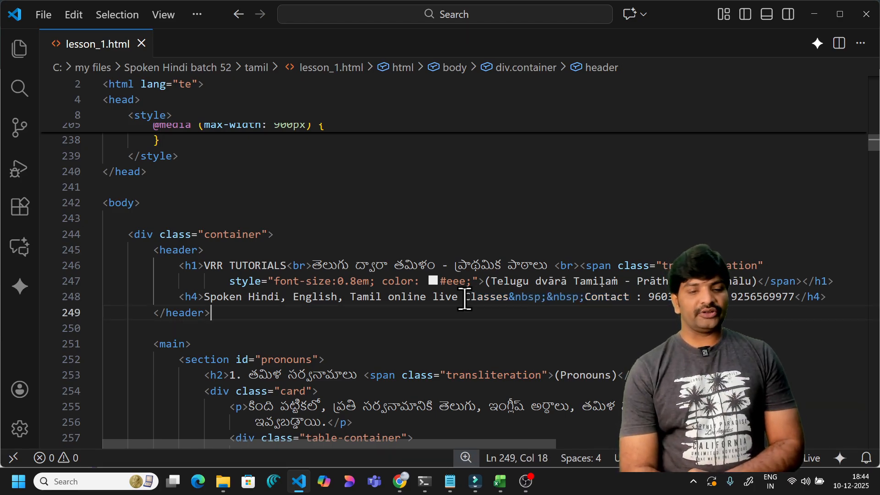
left_click_drag(465, 297, 630, 298)
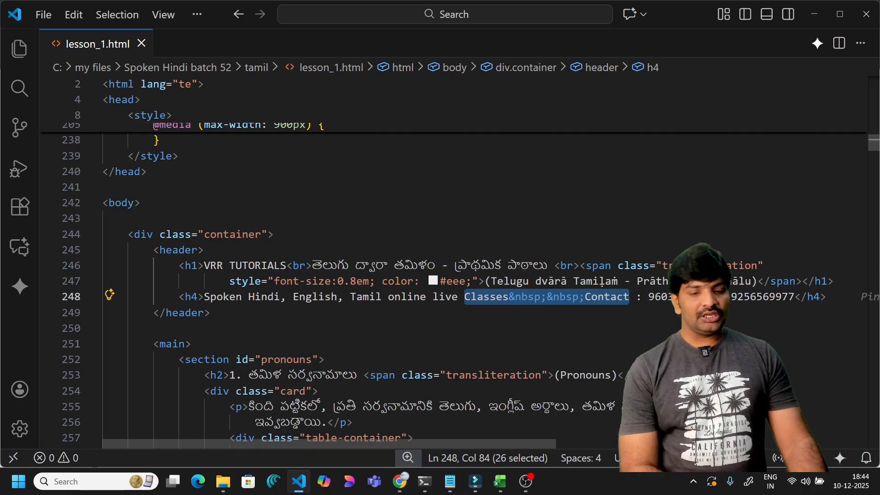
- Copy the 'Classes Contact' banner text from the Chrome lesson page and go back to Excel
left_click(819, 13)
left_click(523, 239)
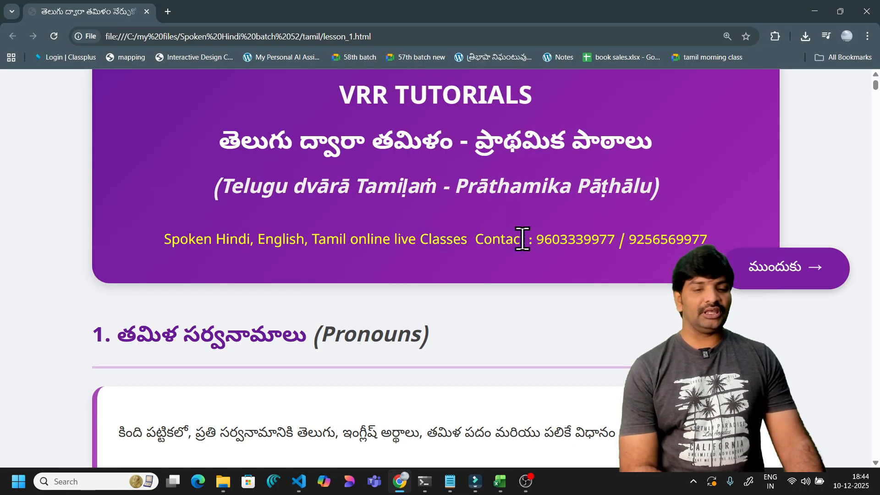
left_click_drag(419, 239, 527, 240)
key("ctrl+c")
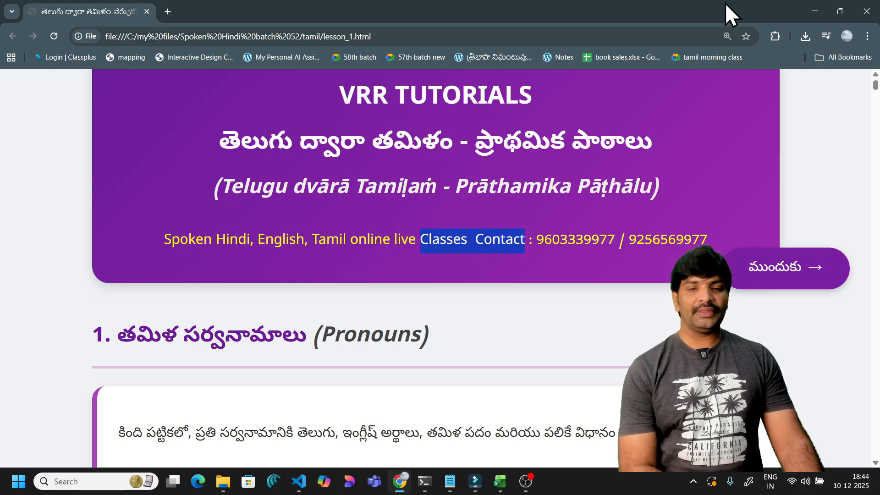
left_click(815, 12)
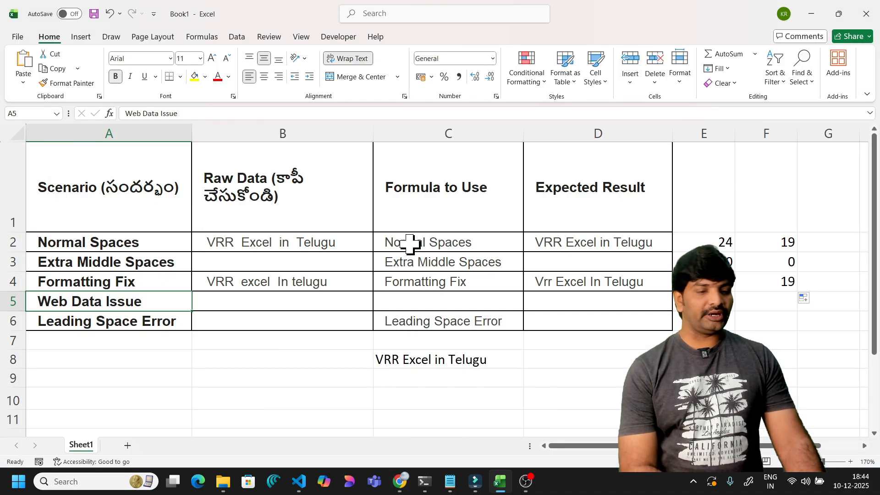
- Paste 'Classes Contact' into B5, trying a black fill before setting No Fill
left_click(259, 302)
key("ctrl+v")
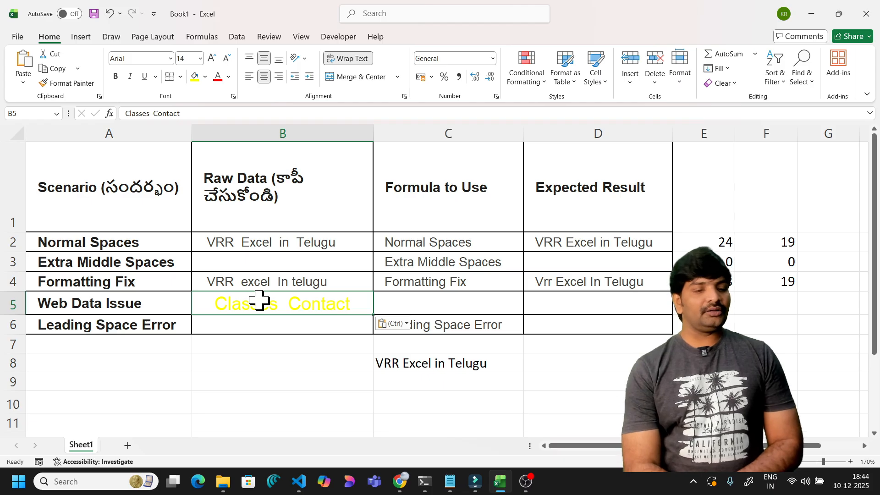
left_click(205, 78)
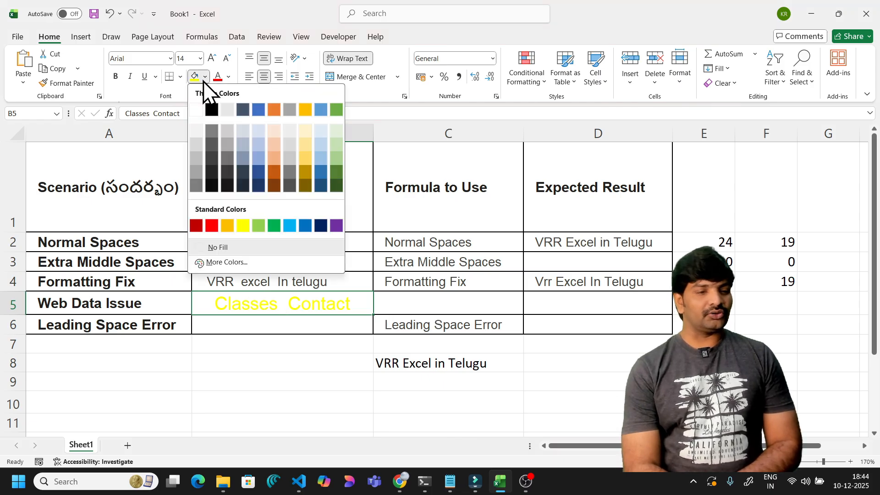
left_click(212, 110)
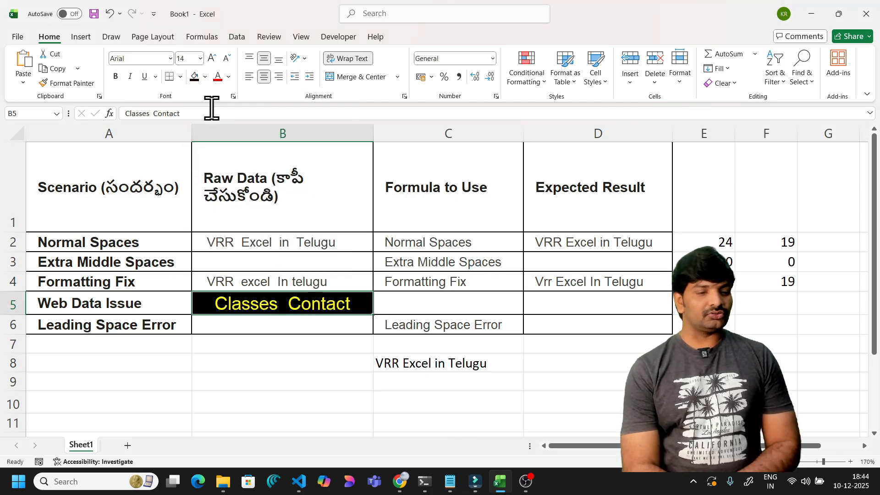
left_click(205, 77)
left_click(215, 247)
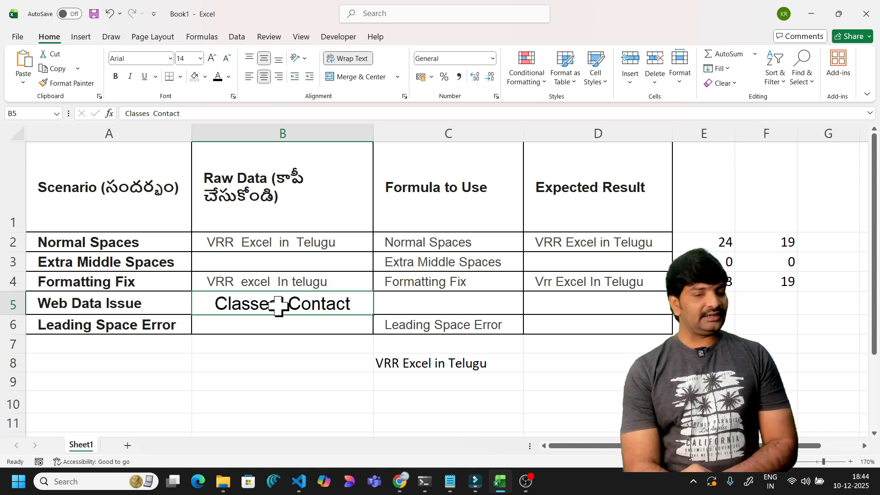
- Enter =TRIM(B5) in D5 as the Web Data Issue expected result
left_click(562, 305)
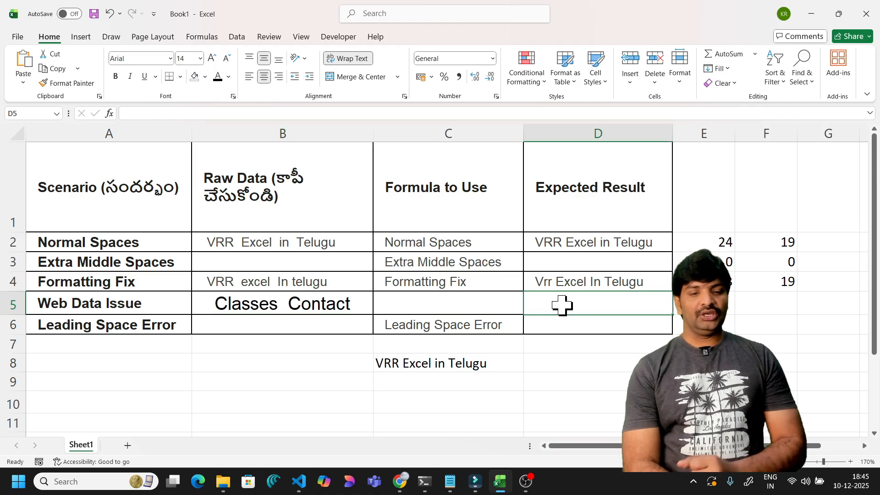
type("=")
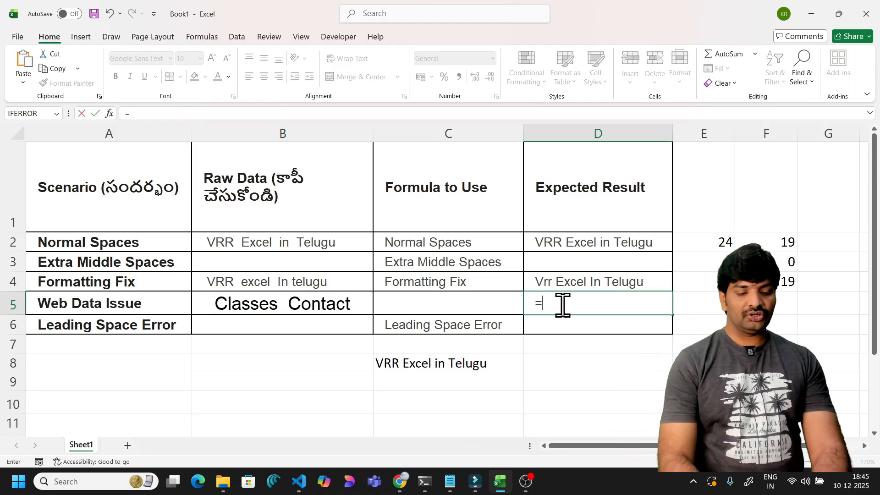
type("trim(")
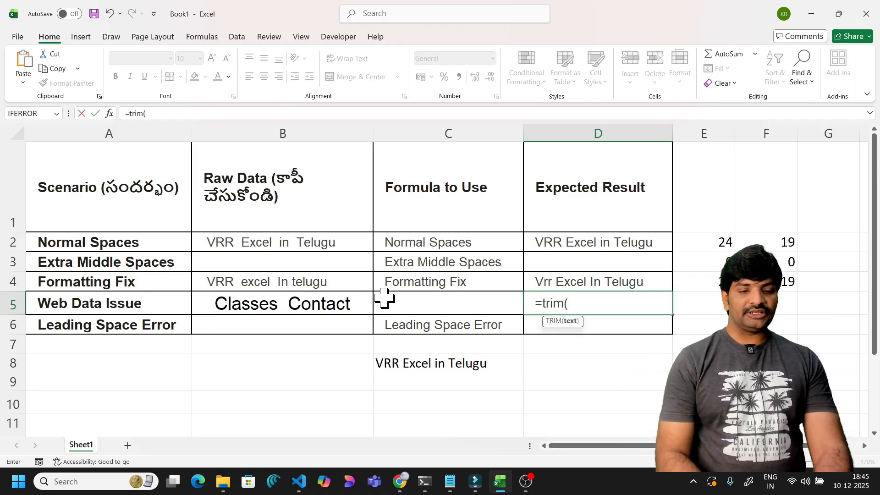
left_click(339, 301)
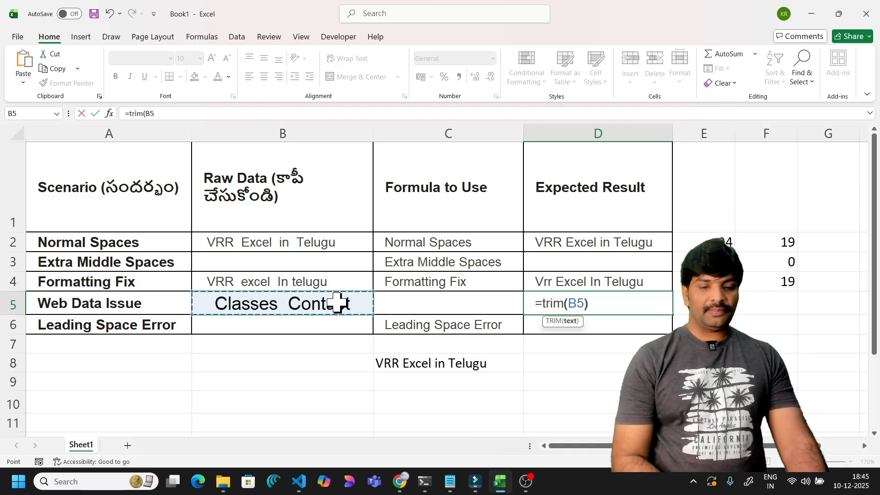
type(")")
key("Return")
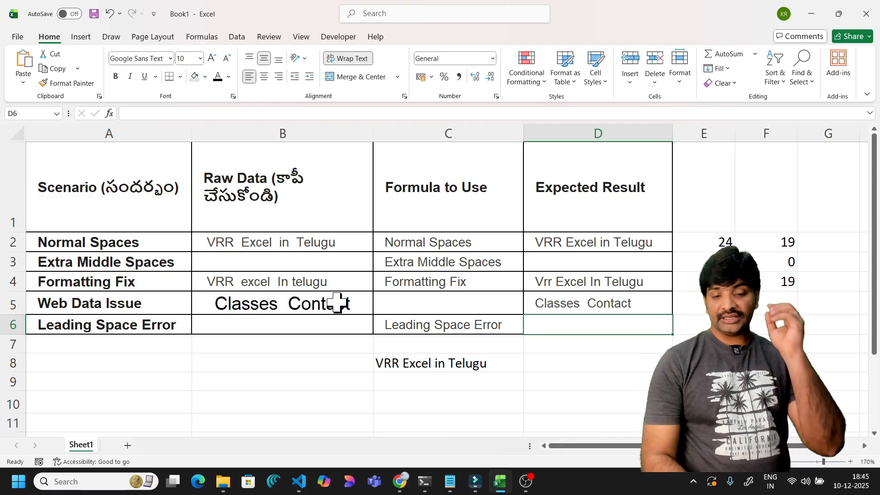
left_click(586, 306)
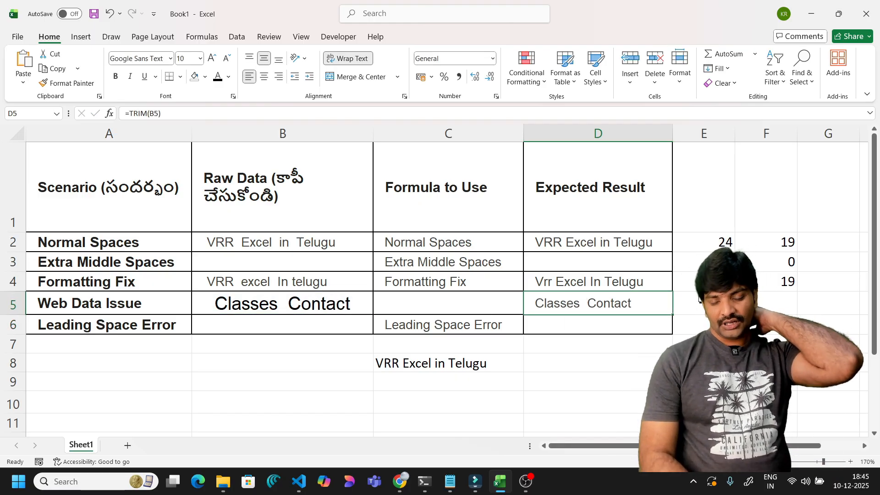
- Copy the E4 and F4 LEN formulas down to row 5, giving 16 characters
left_click(700, 282)
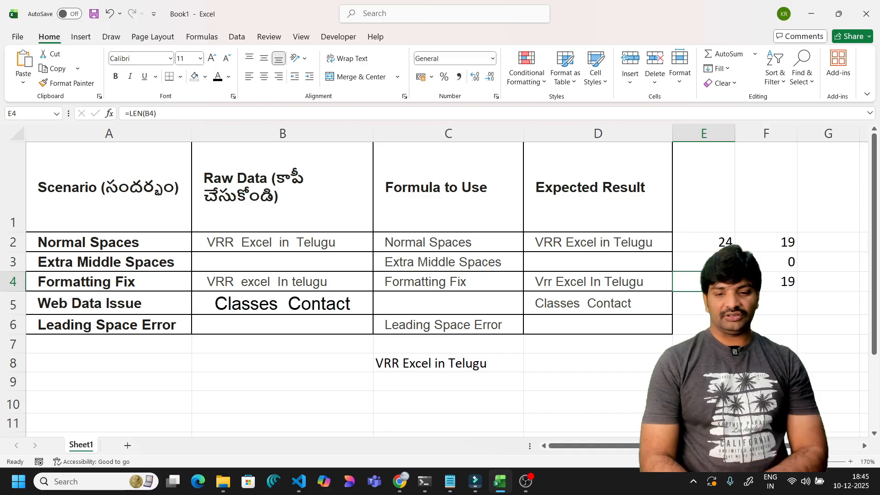
left_click_drag(735, 291, 734, 306)
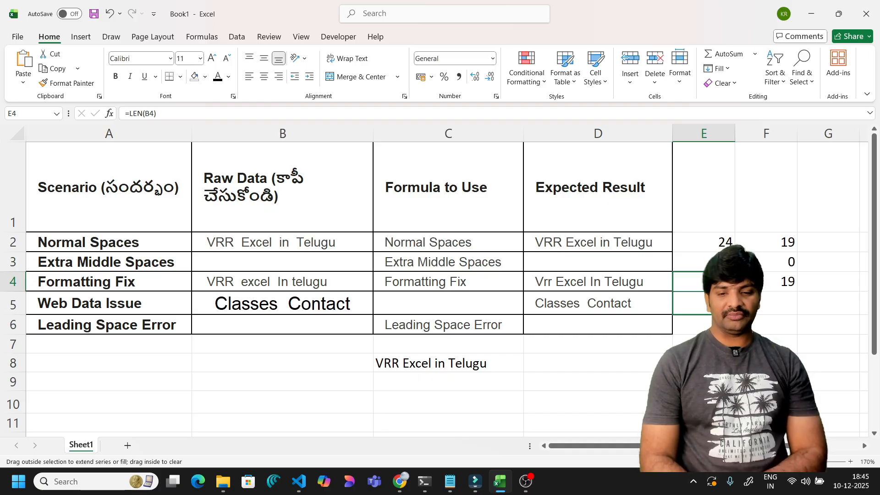
left_click_drag(779, 284, 799, 308)
left_click(782, 281)
left_click(701, 305)
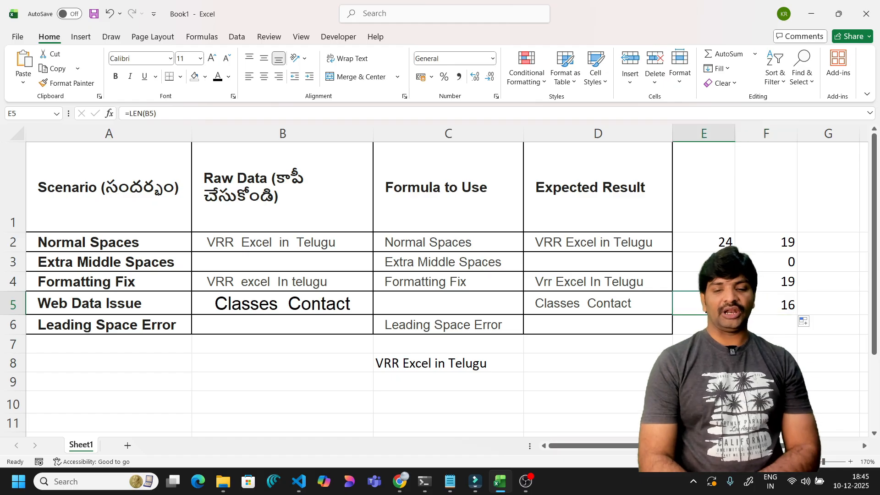
left_click(759, 304)
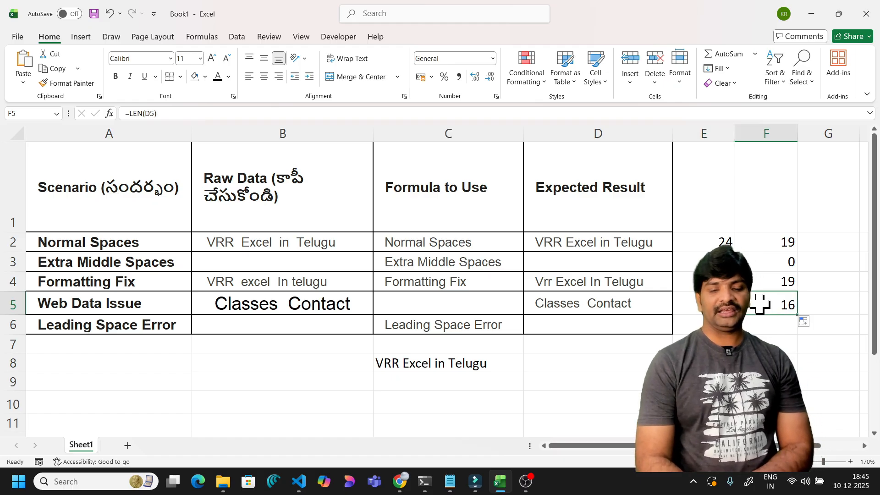
- Compare B5, D5's =TRIM(B5) result and the row-5 lengths, both at 16
left_click(591, 309)
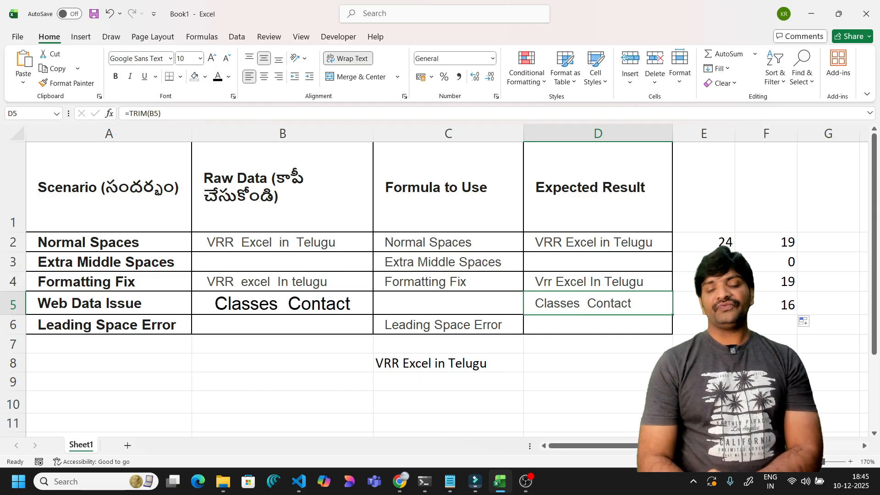
left_click(704, 304)
left_click(351, 302)
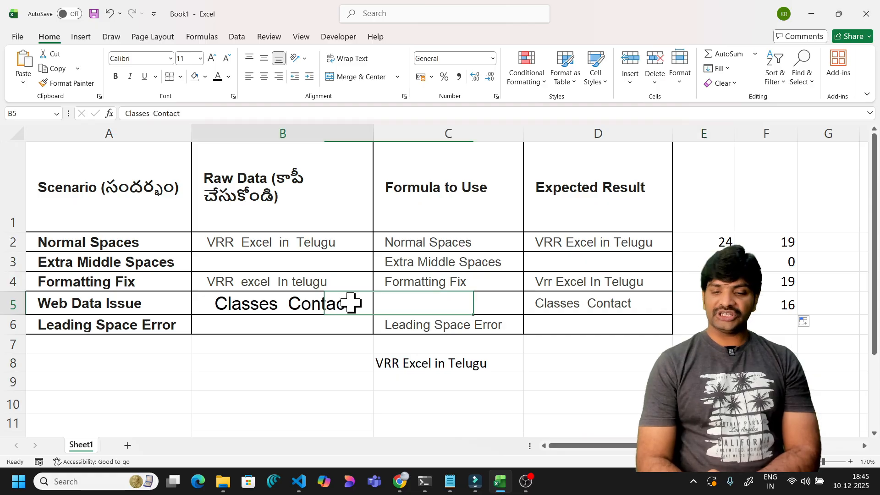
left_click(761, 303)
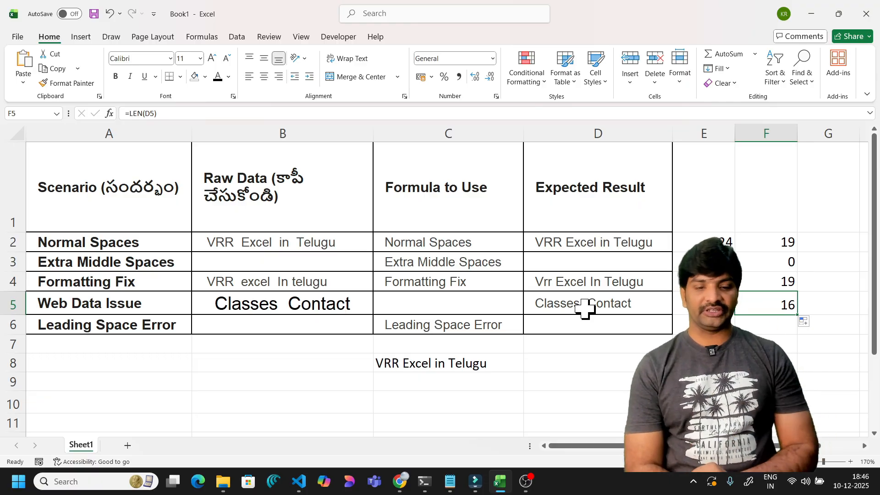
left_click(585, 308)
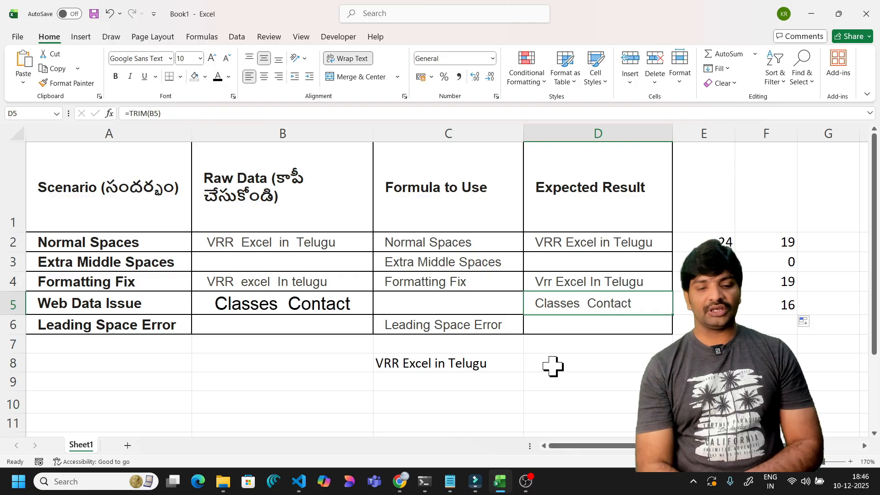
left_click(445, 364)
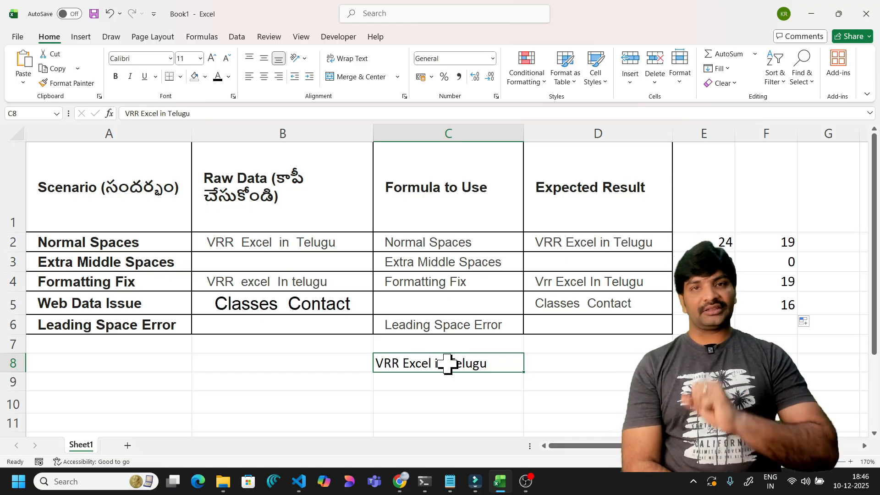
left_click(328, 306)
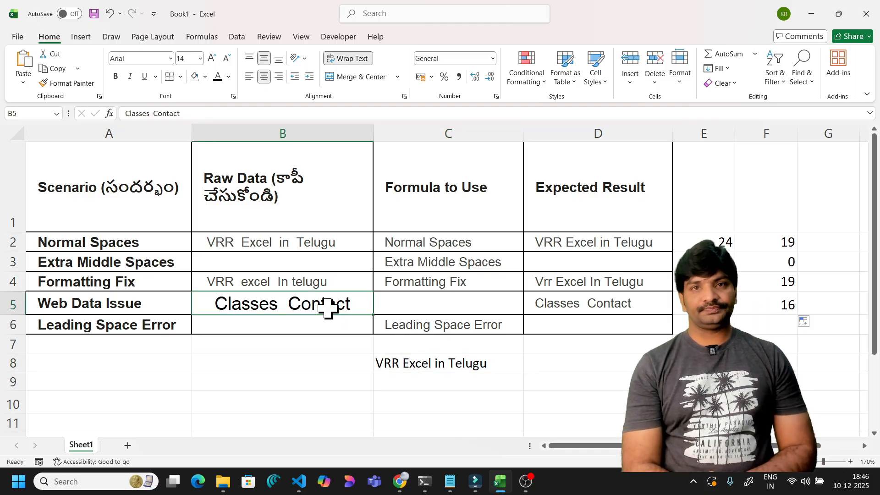
left_click(556, 308)
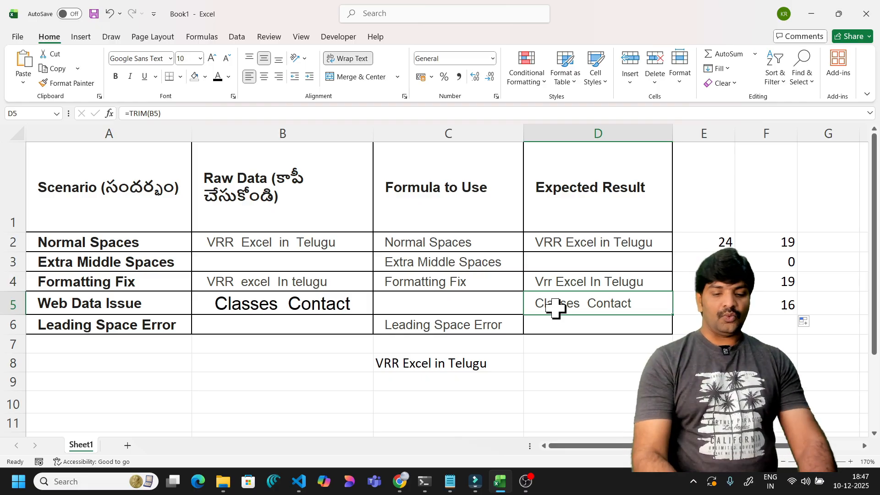
- Start typing =SUBSTITUTE( in D5 over the TRIM formula
type("=sub")
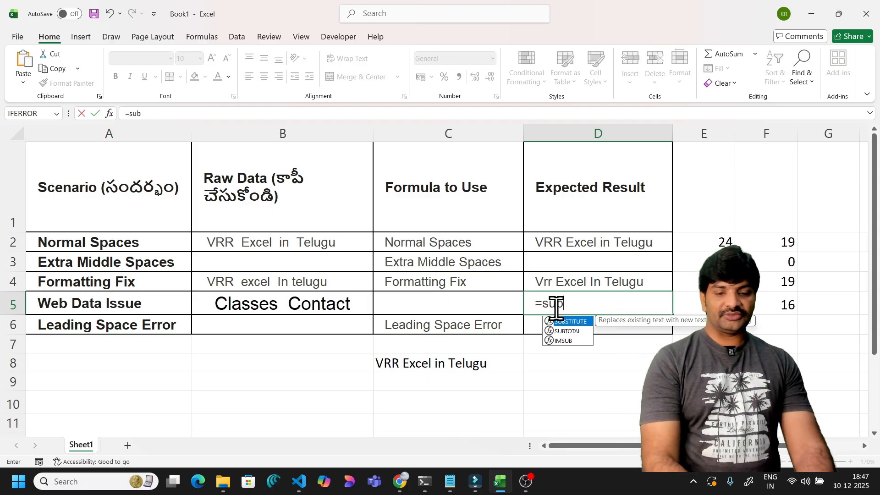
type("st")
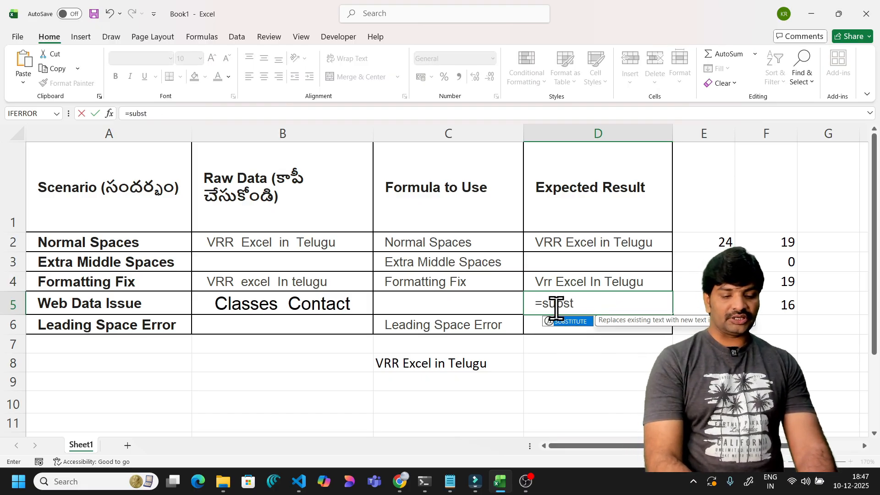
type("itute")
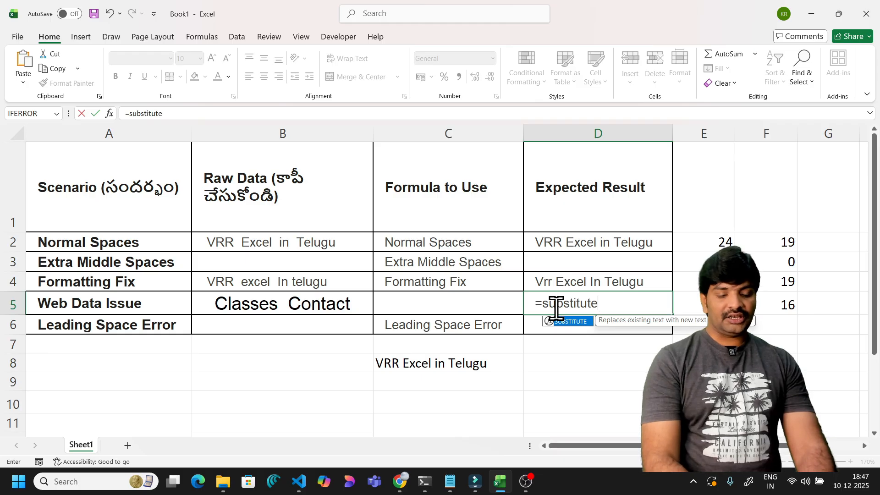
type("(")
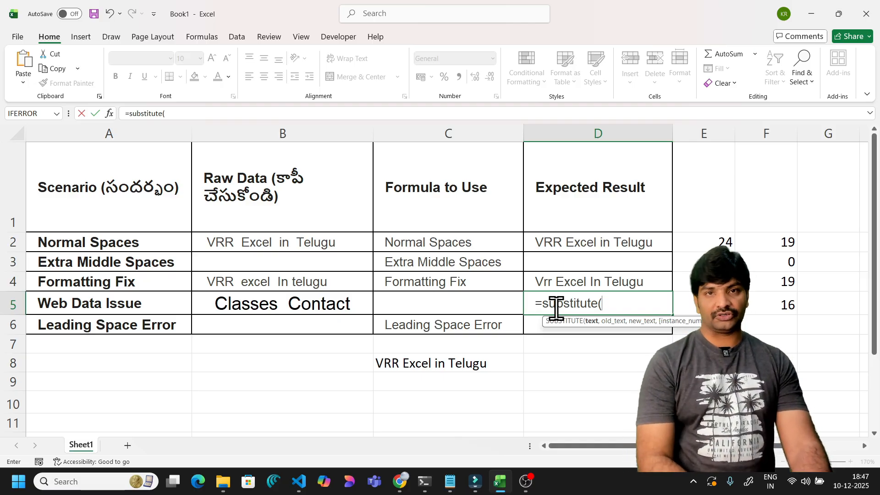
- Complete D5 as =SUBSTITUTE(B5,CHAR(160)," ") and confirm it
left_click(320, 307)
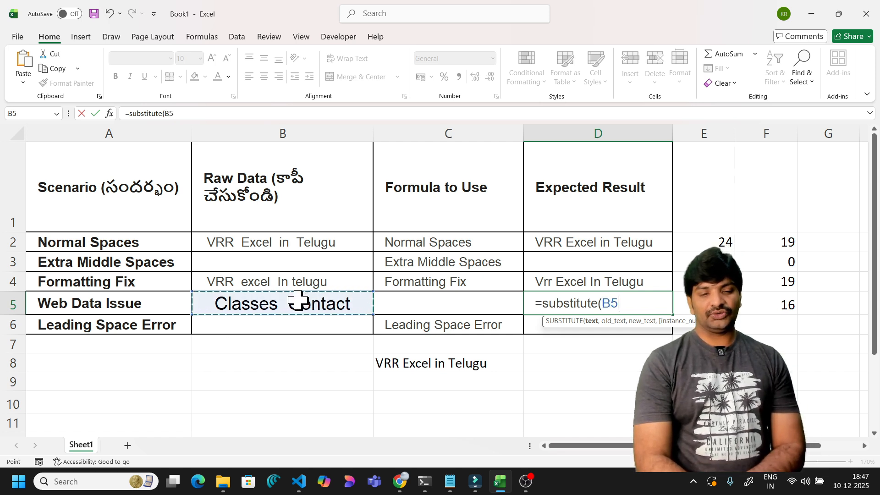
type(",")
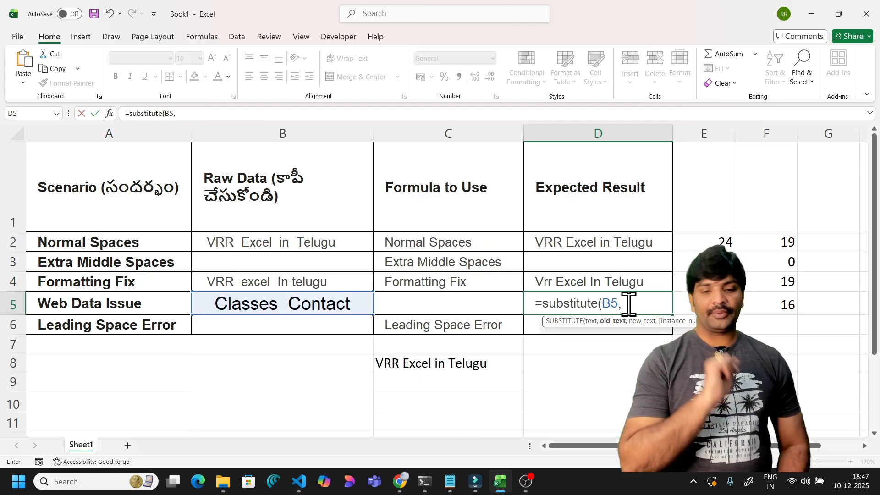
type("char")
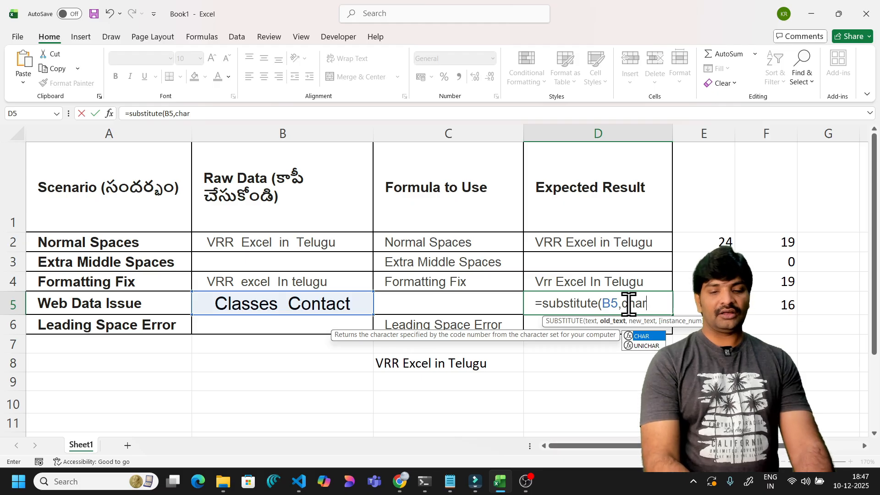
type("(")
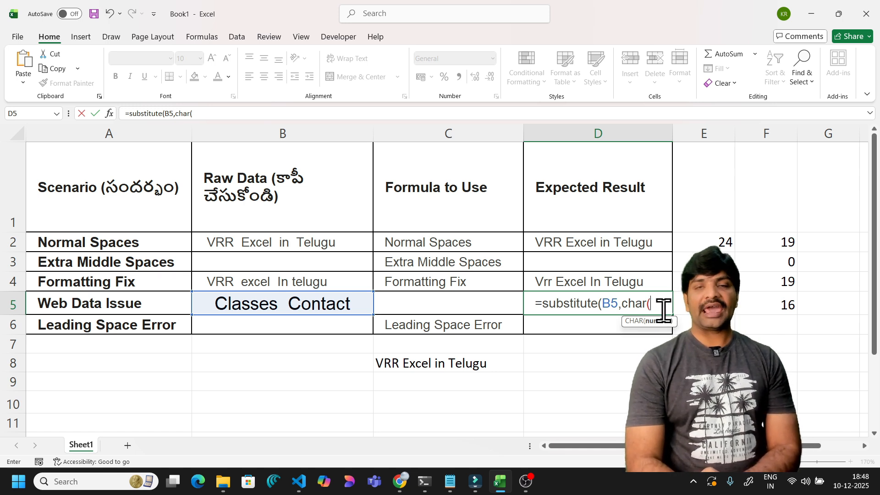
type("160")
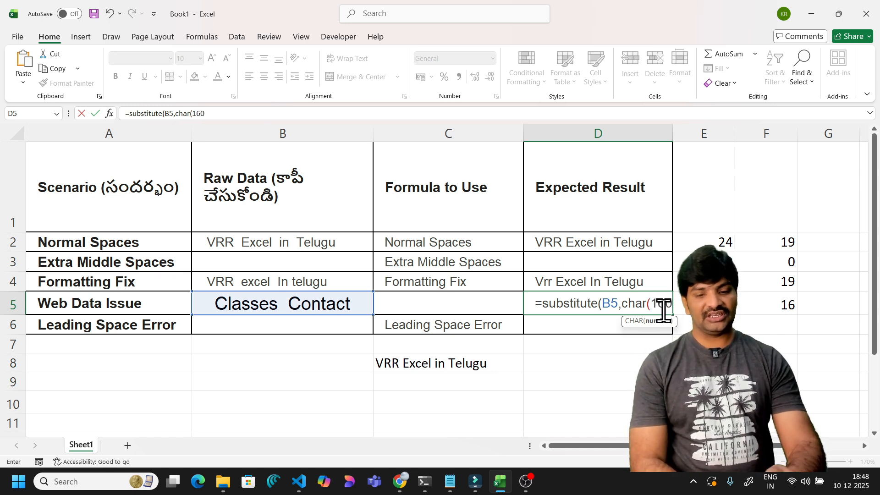
type("),")
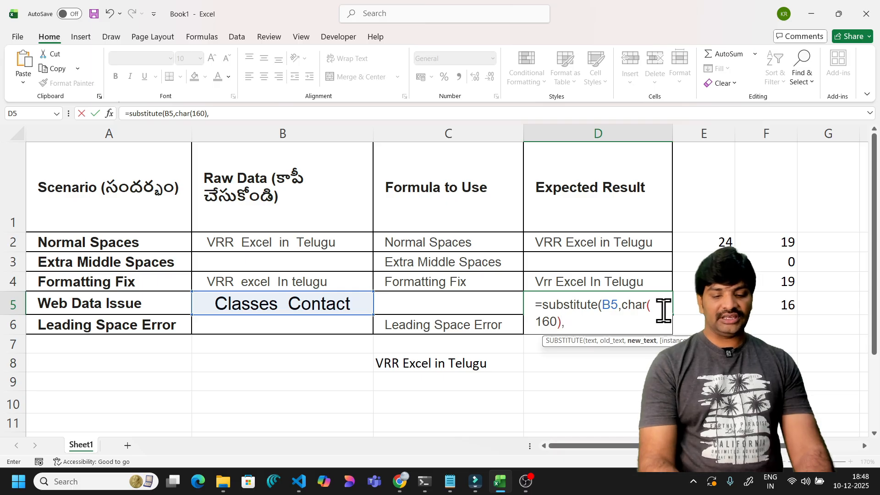
type("\"")
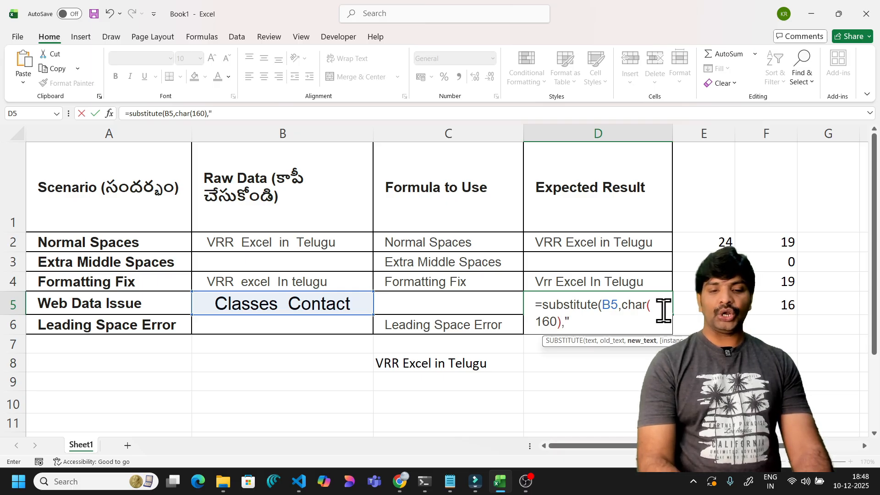
type(" \")")
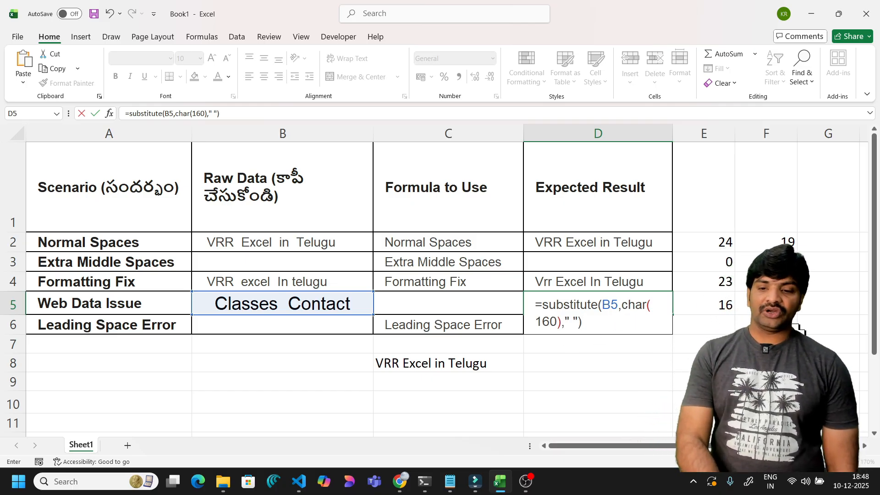
left_click_drag(875, 264, 877, 316)
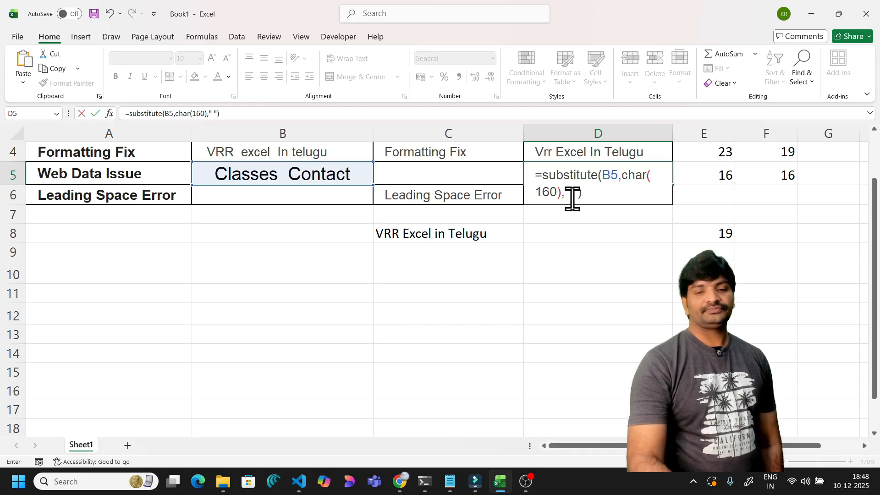
key("ctrl+Return")
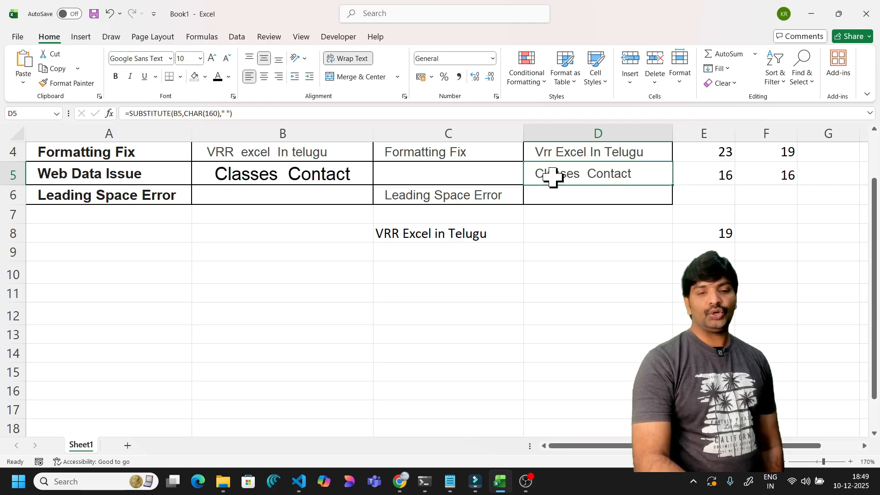
- Start an =IF( formula in the empty cell D10
left_click(556, 284)
type("=if(")
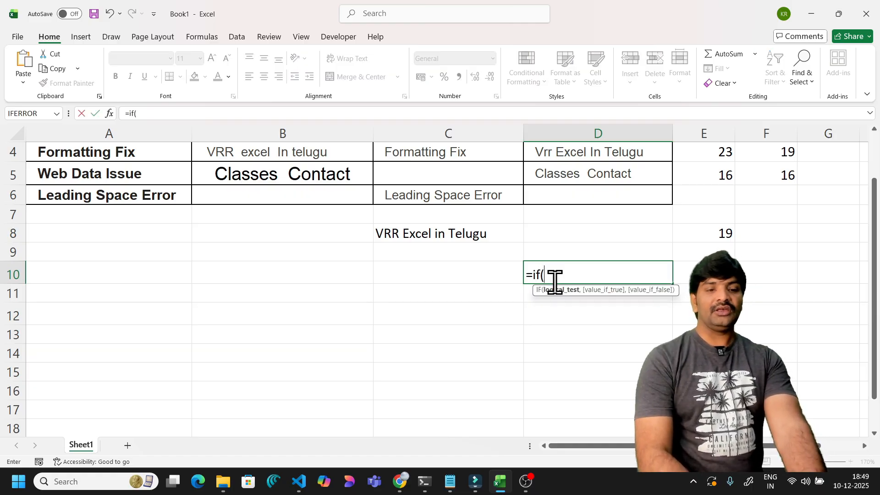
- Complete D10 as =IF(B5=D5,"same","notsame"), which returns notsame
left_click(306, 174)
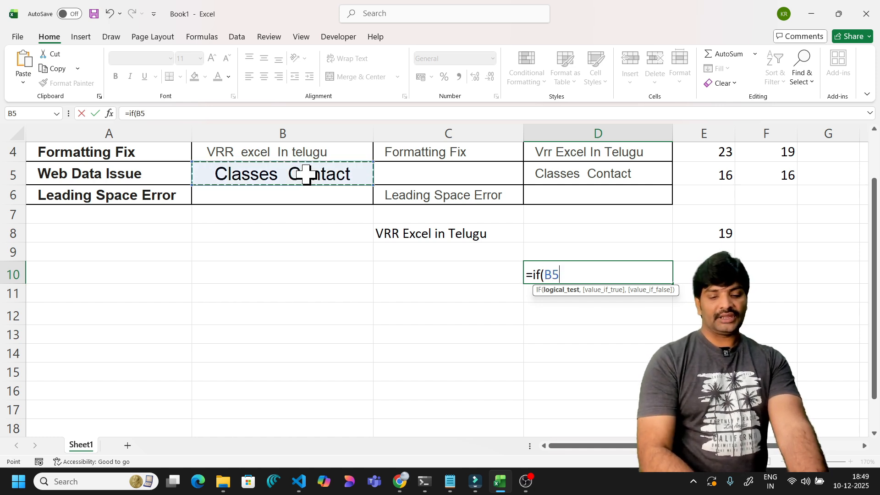
type("=")
left_click(535, 174)
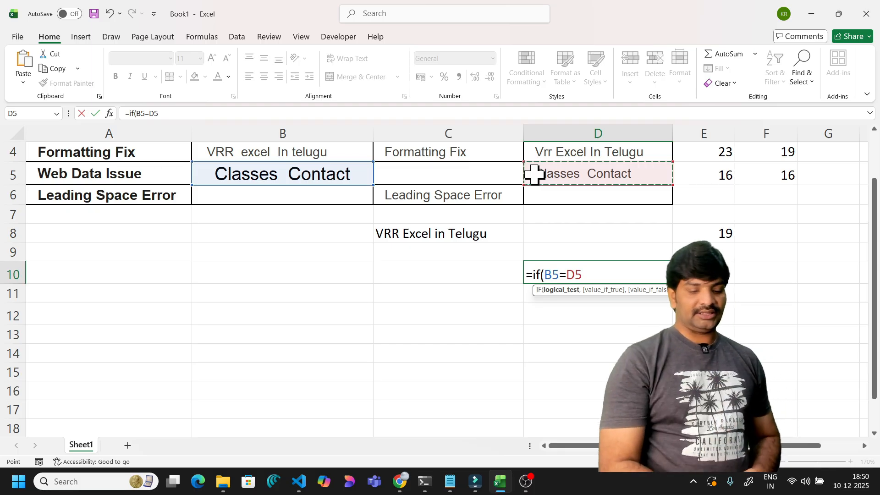
type(",")
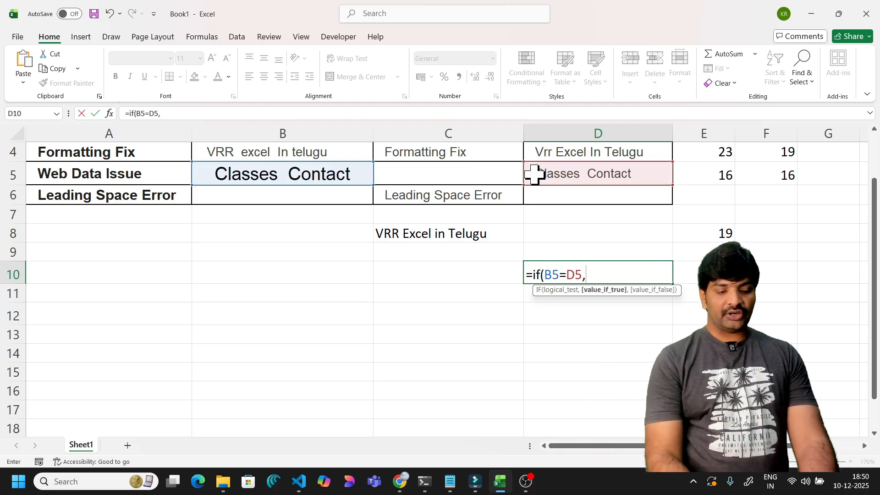
type("\"same\",")
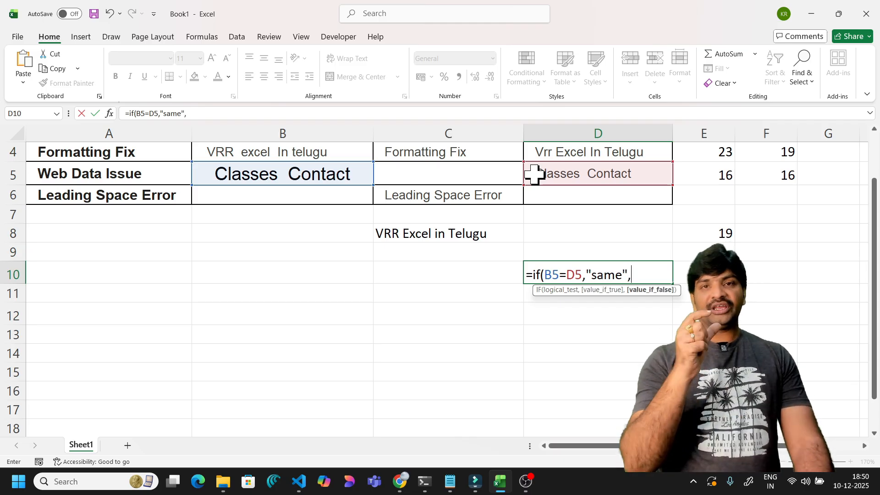
type("\"")
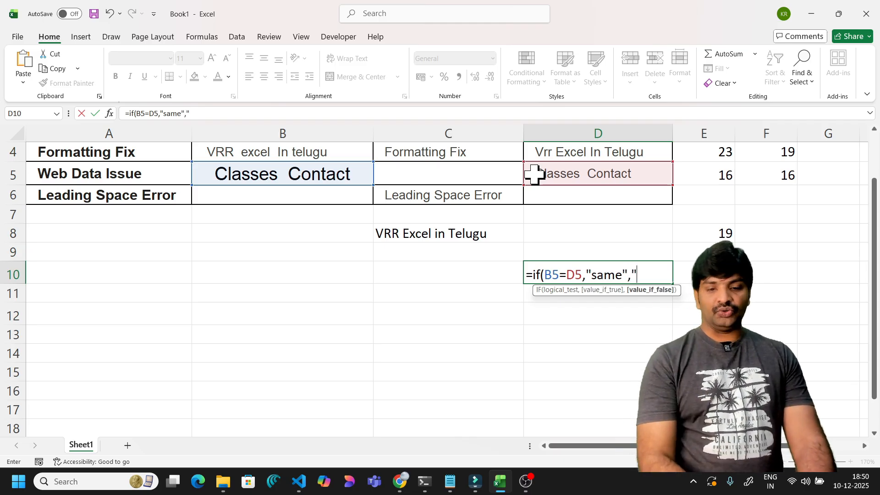
type("notsame")
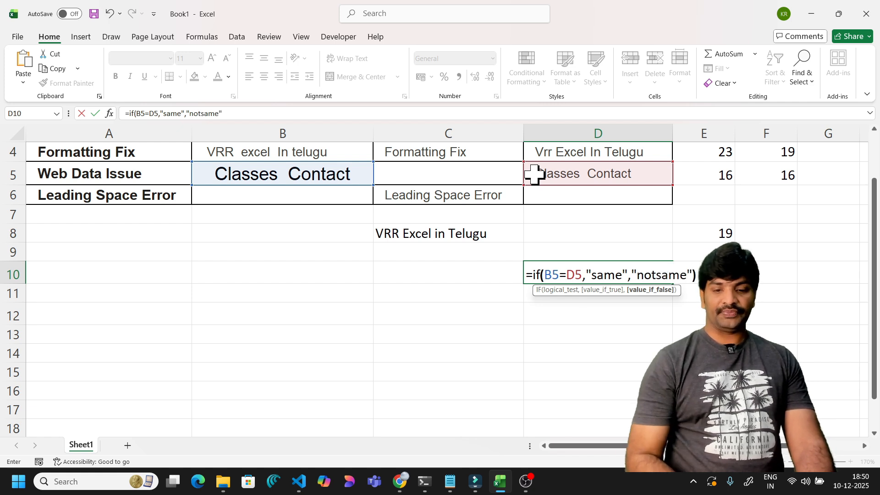
key("Return")
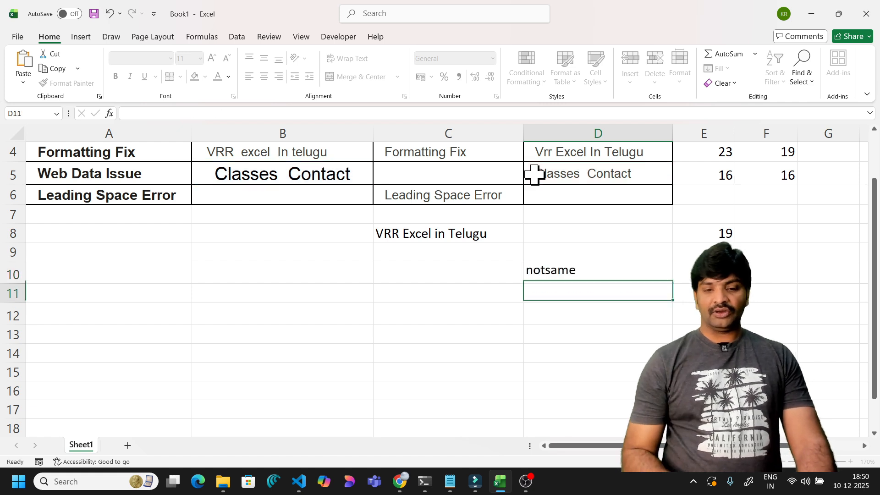
- Review the SUBSTITUTE formula in D5 and the raw text in B5, then reselect the comparison cell D10
left_click(548, 270)
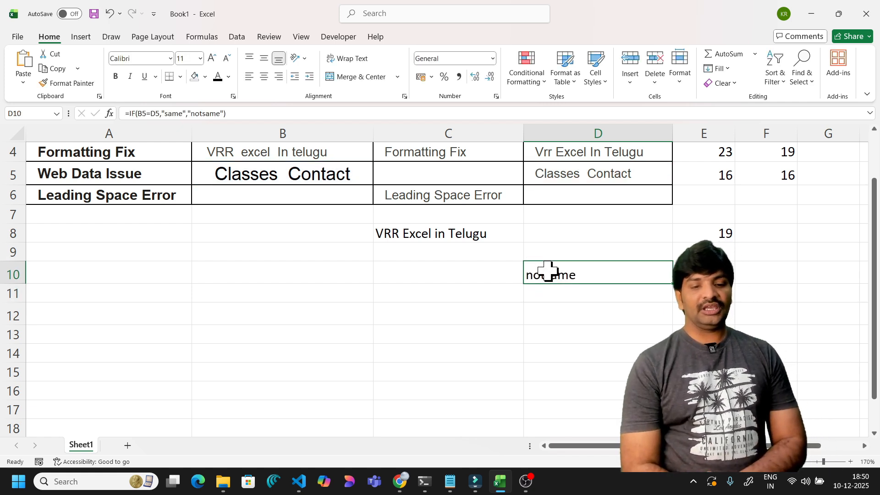
left_click(320, 172)
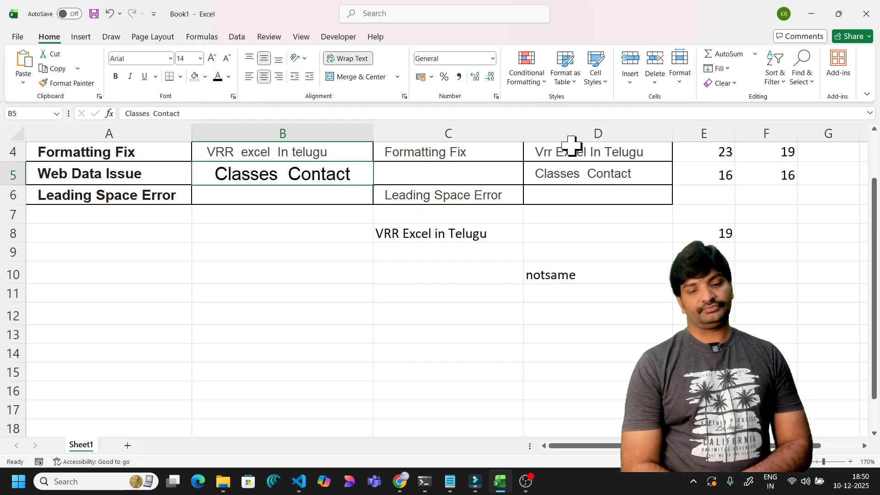
left_click(556, 173)
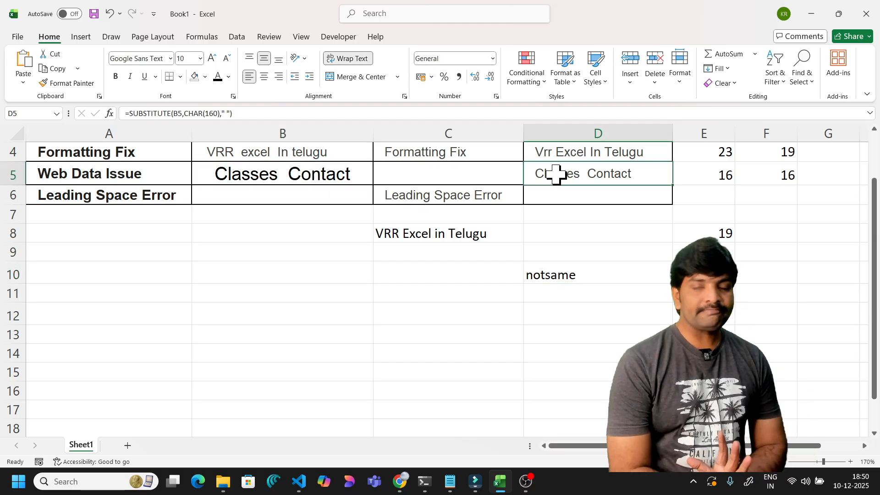
left_click(311, 177)
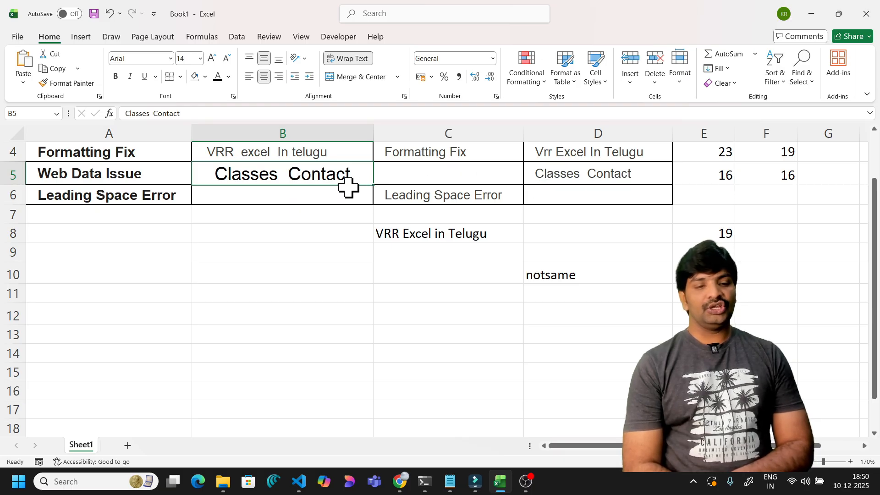
left_click(551, 168)
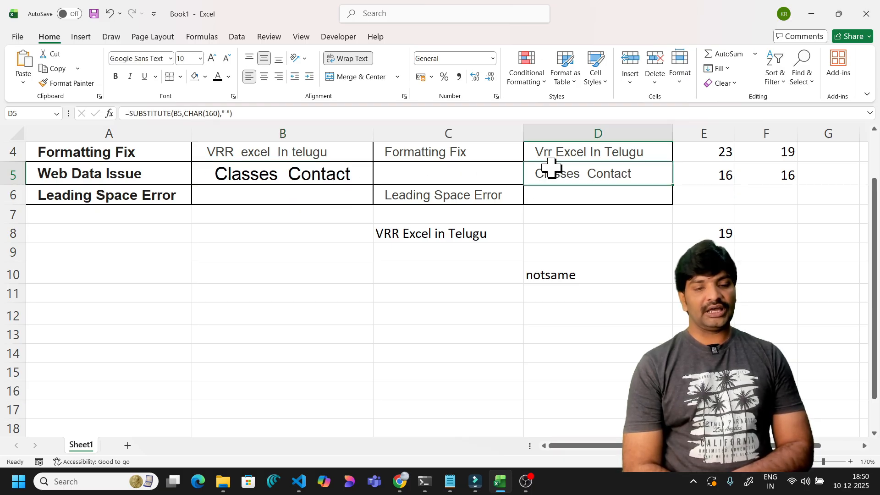
left_click(587, 275)
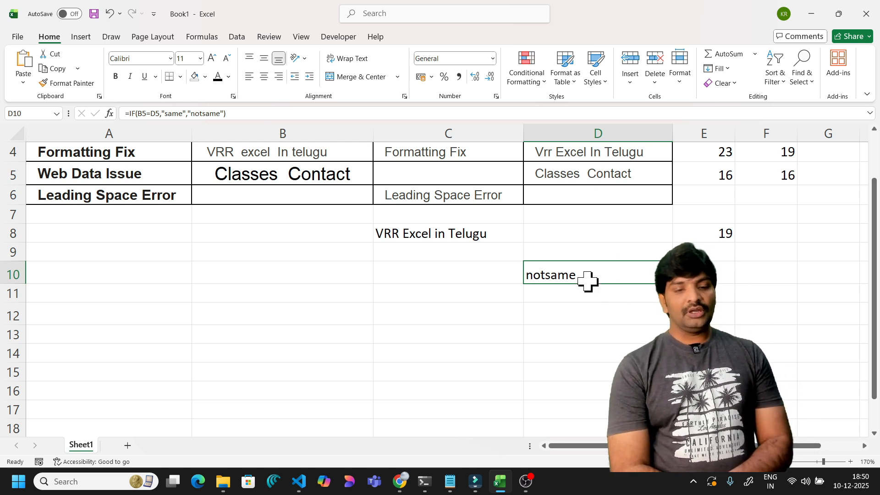
left_click(582, 293)
key("Up")
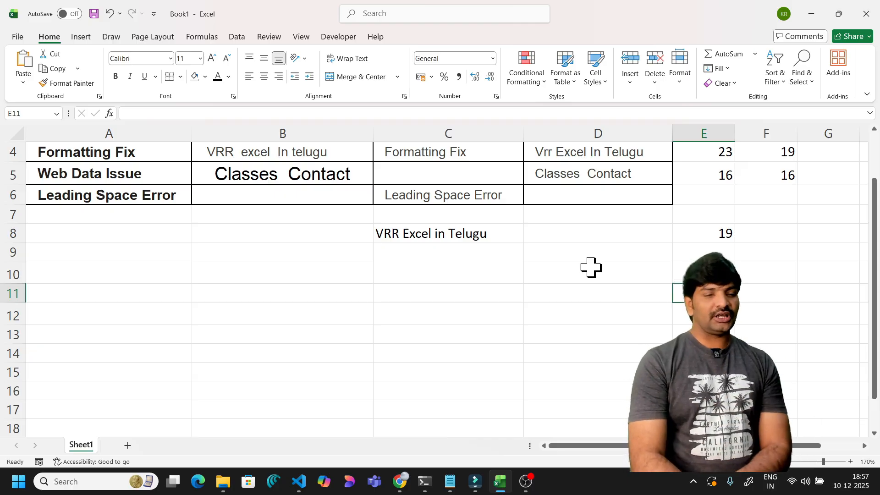
- Enter a 10-digit sample phone number in cell B6
left_click(317, 196)
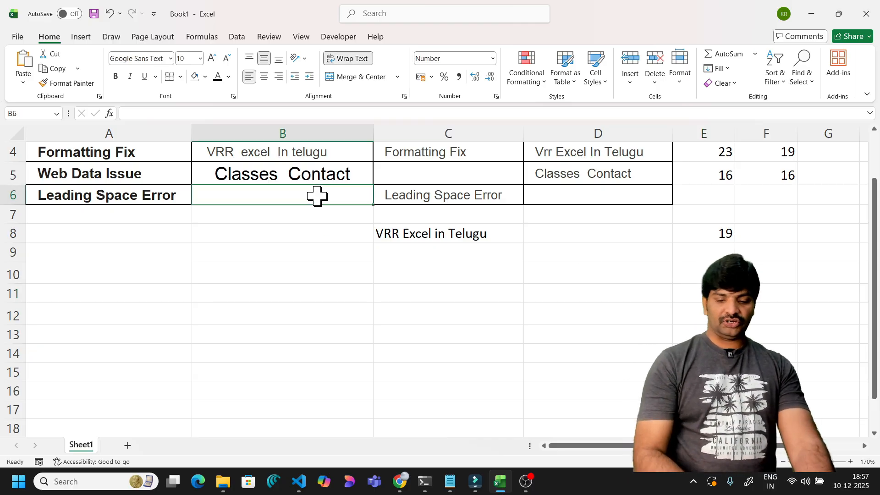
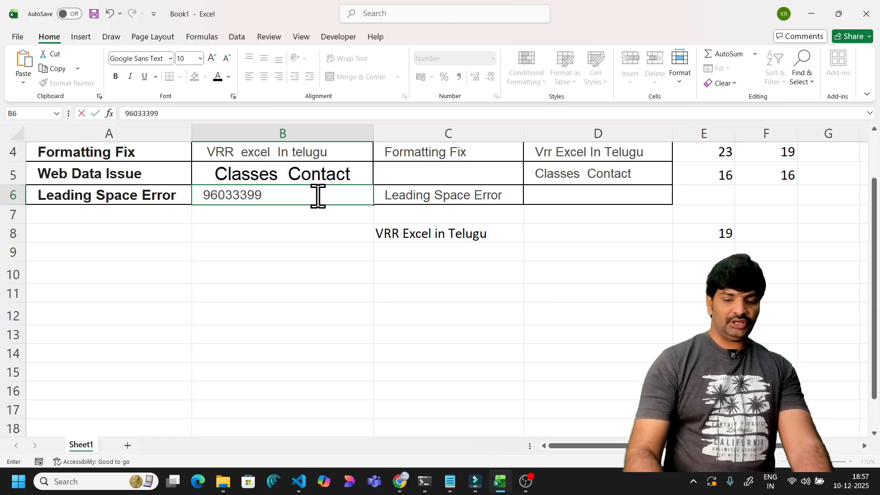
left_click(261, 232)
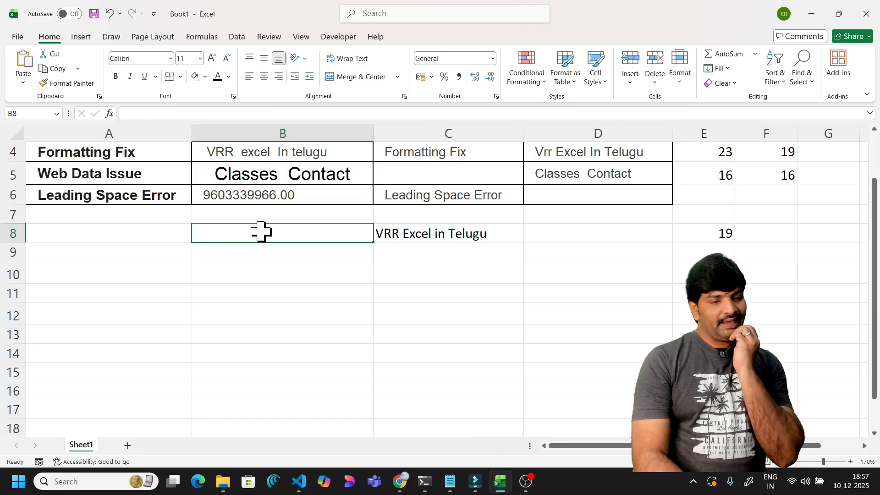
left_click(272, 199)
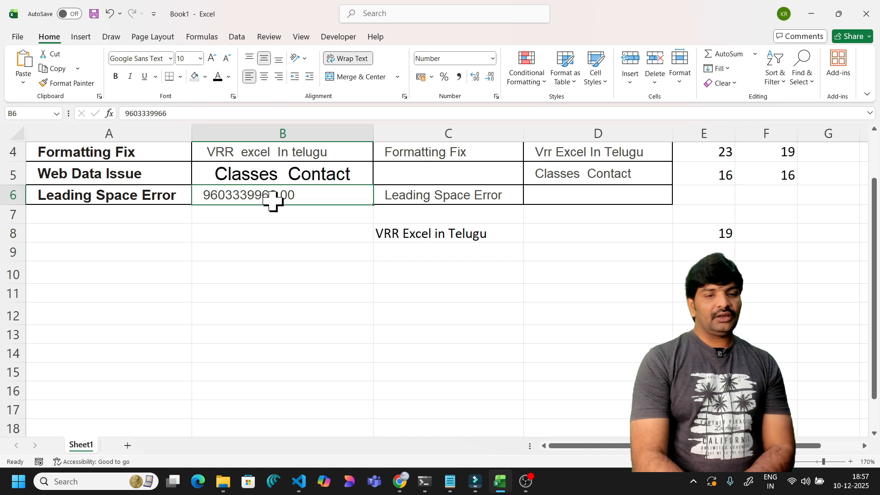
- Format B6 as Text and add a leading space before the phone number
left_click(492, 58)
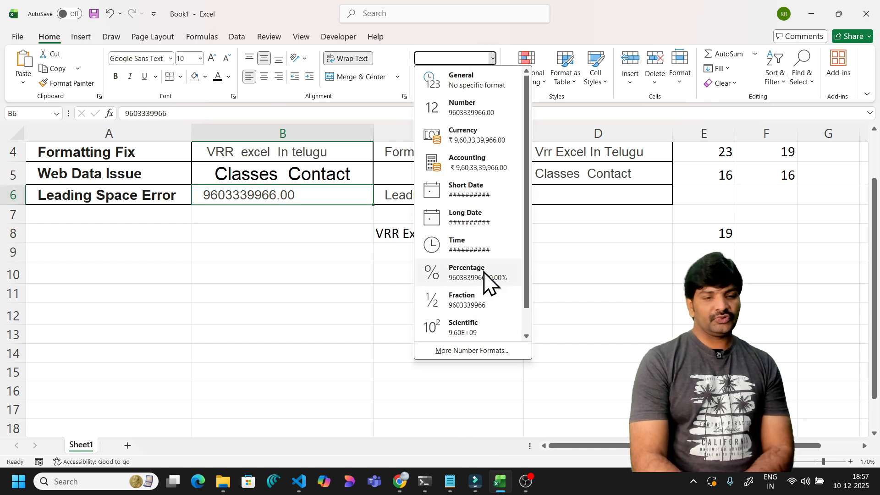
scroll(486, 280, "down", 1)
left_click(463, 330)
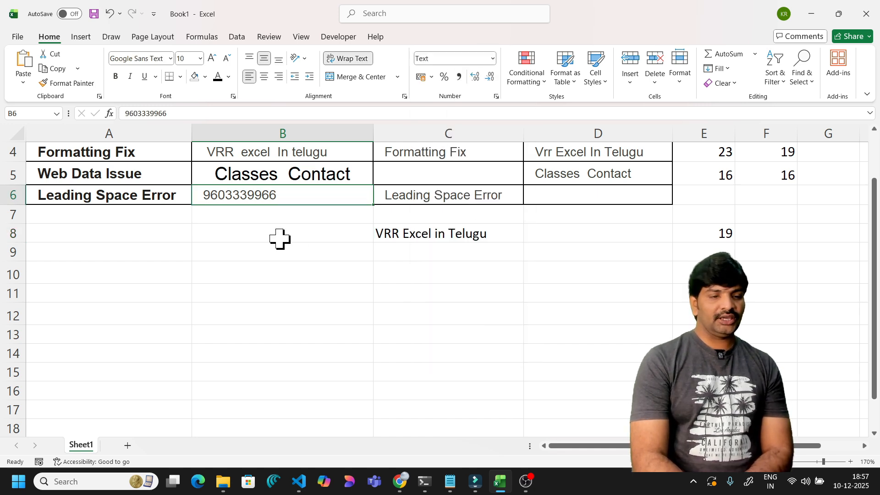
double_click(204, 195)
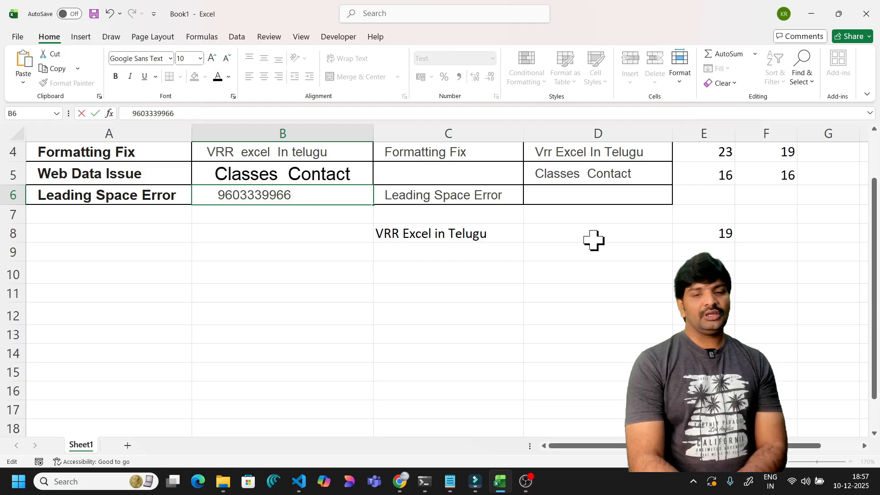
left_click(691, 198)
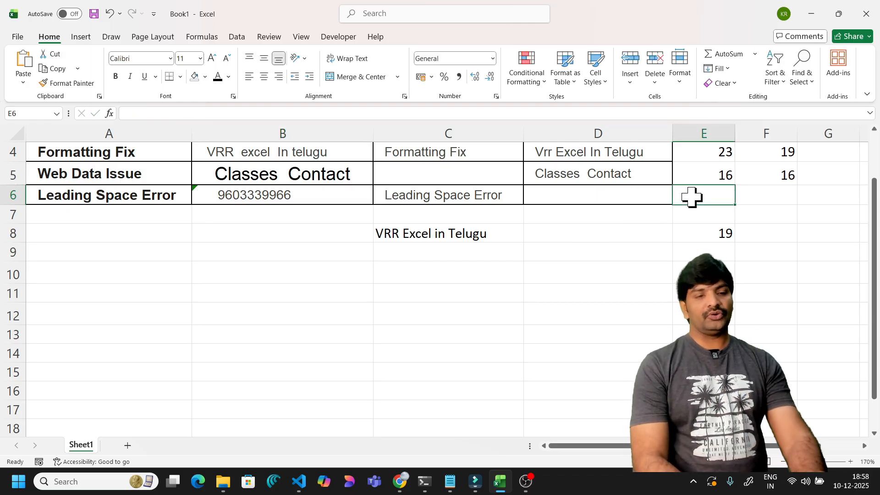
- Enter =LEN(B6) in E6, which returns 14 characters
type("=")
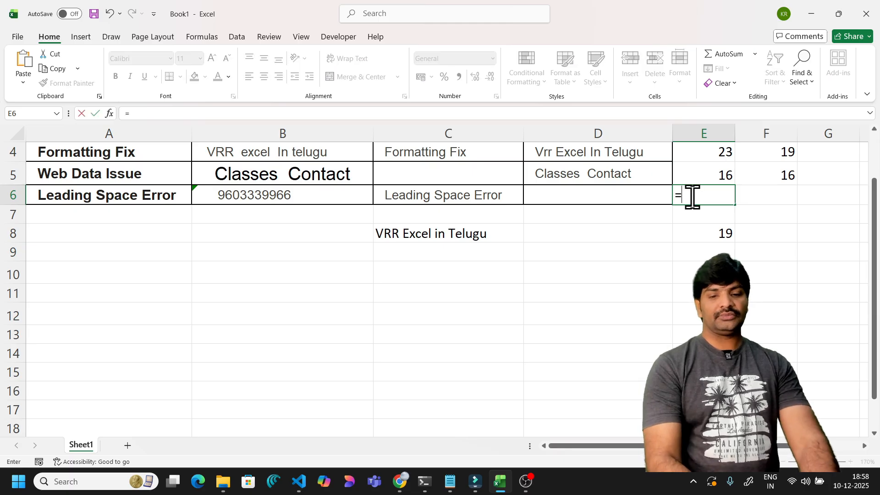
type("len(")
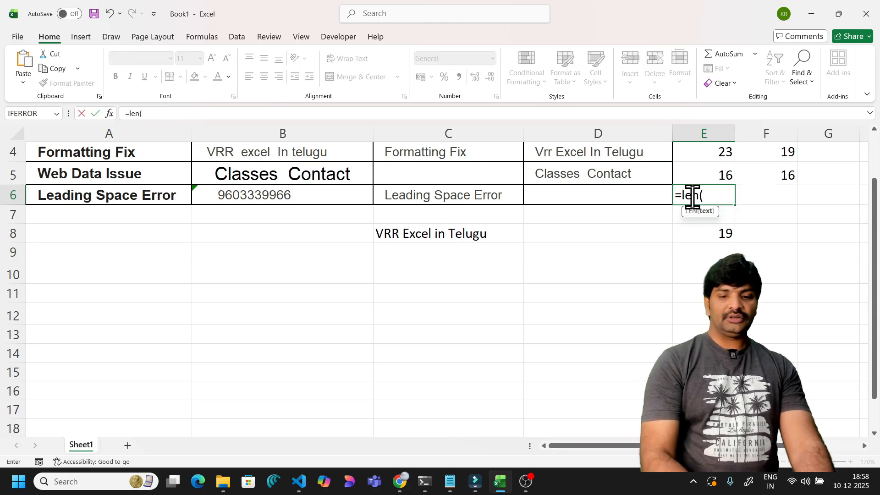
left_click(291, 195)
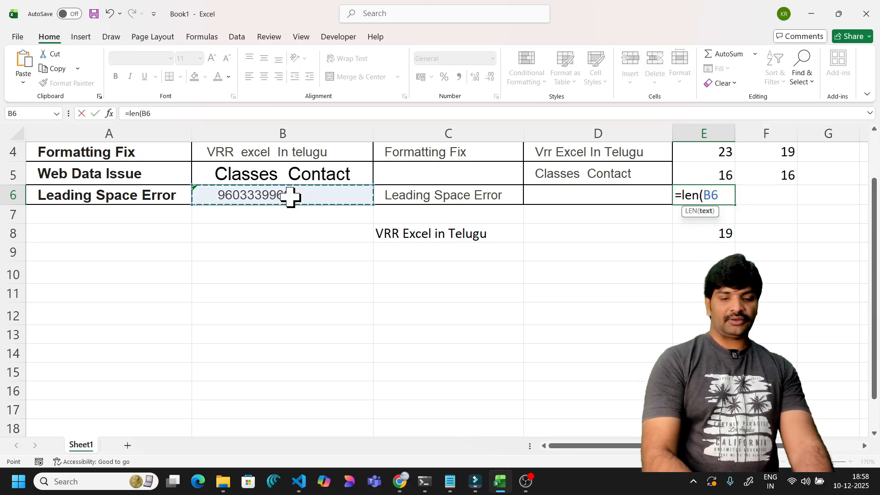
type(")")
key("Return")
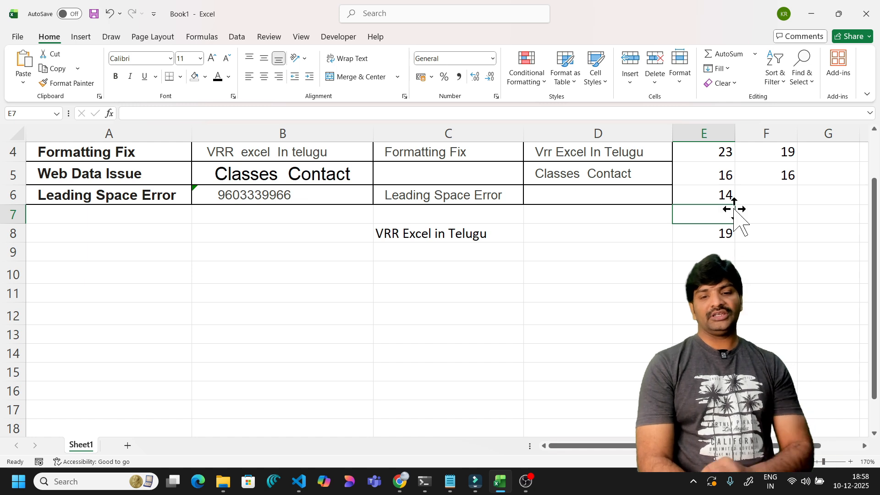
left_click(722, 193)
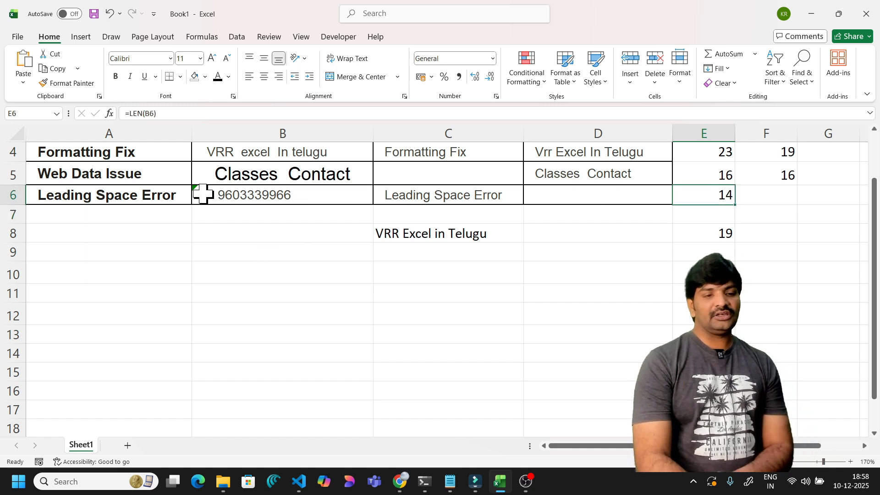
left_click(249, 204)
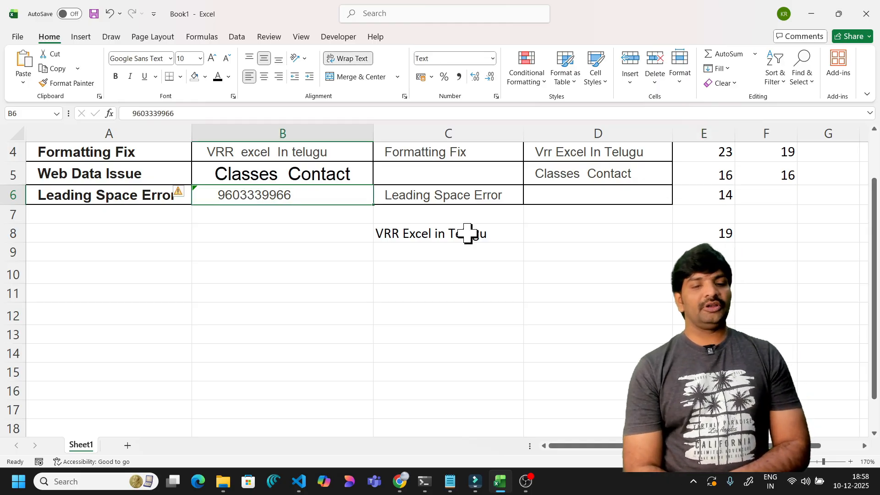
- Enter =TRIM(B6) in D6 so it shows the phone number without the leading space
left_click(569, 203)
type("=")
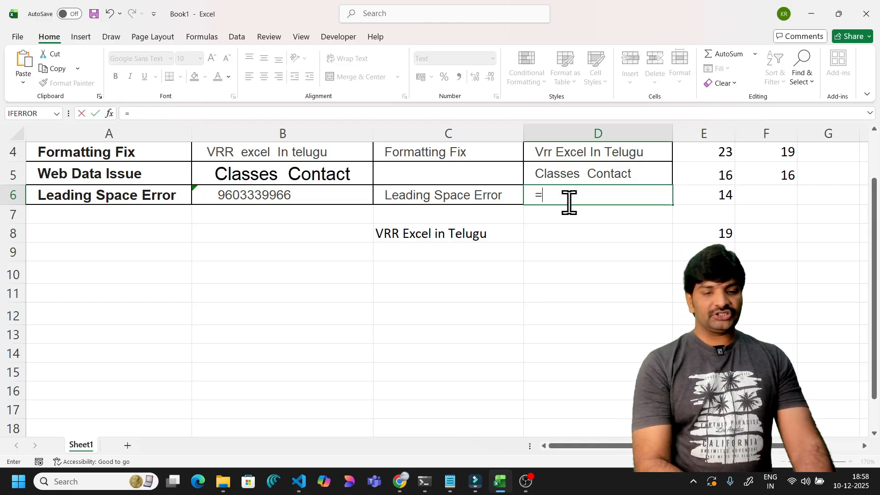
type("trim(")
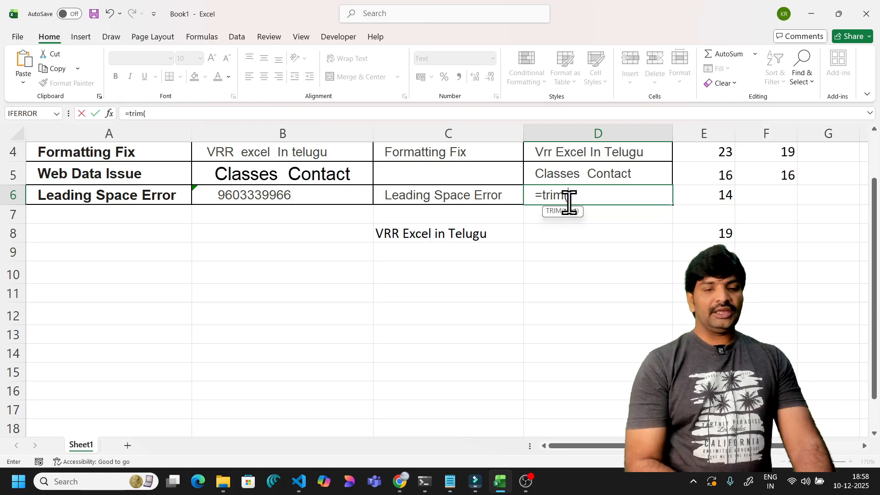
left_click(330, 192)
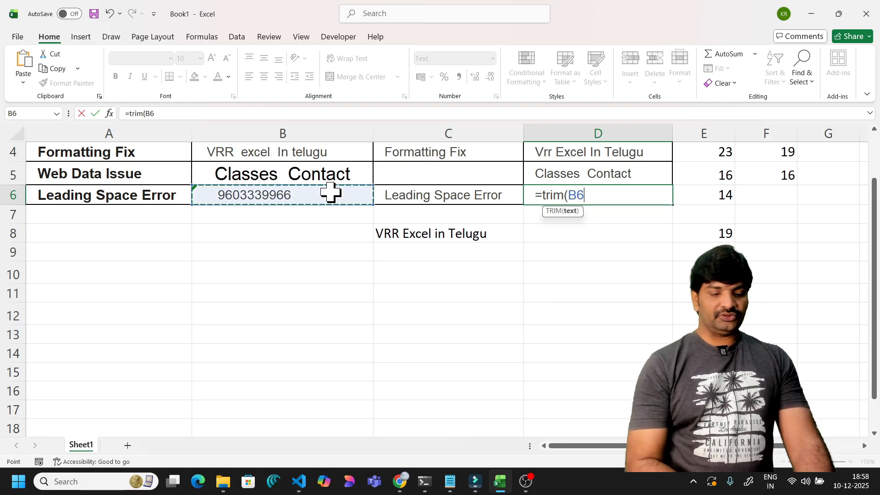
type(")")
key("Return")
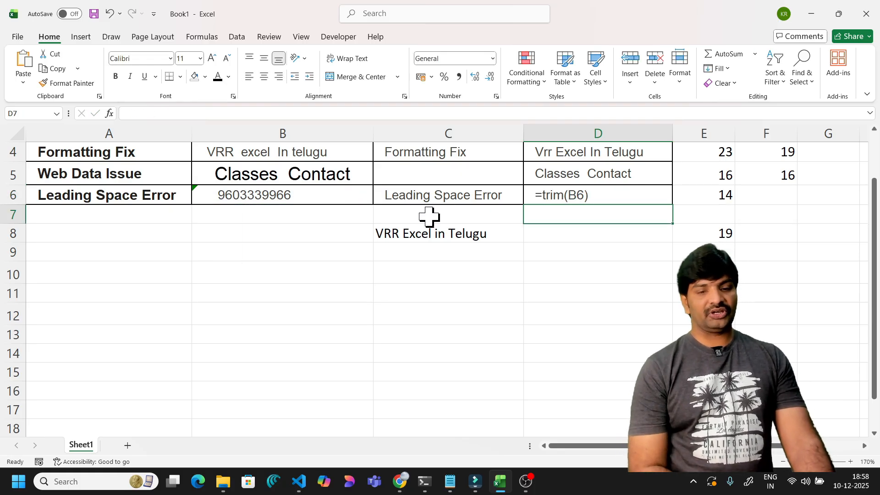
left_click(600, 196)
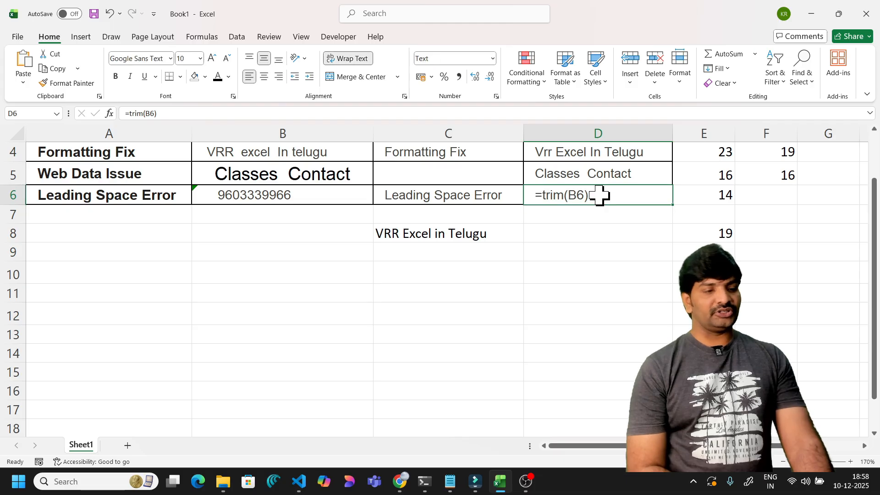
key("Return")
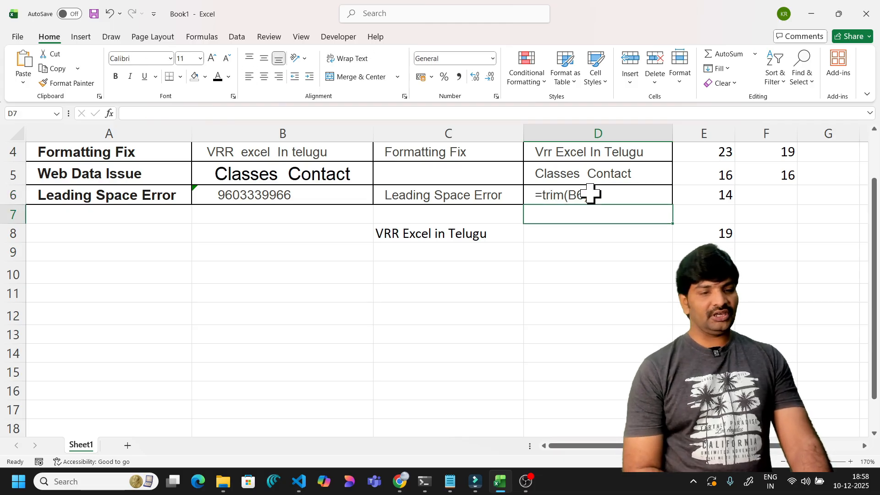
left_click(589, 194)
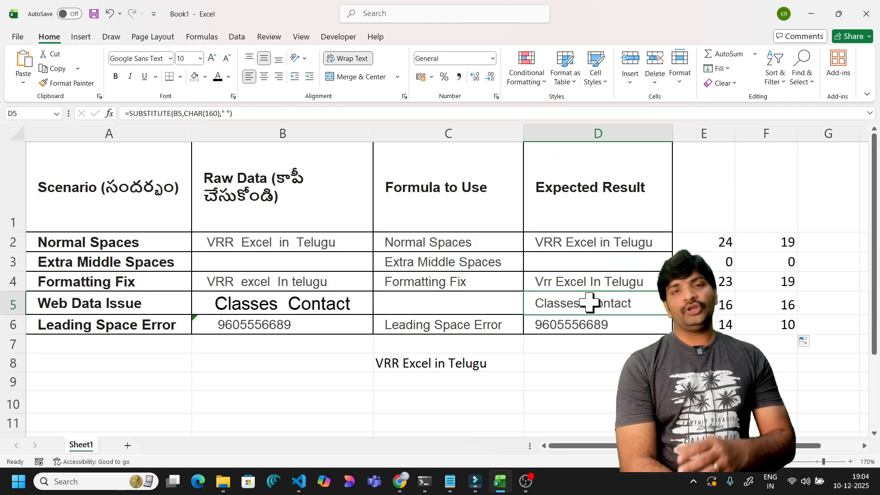